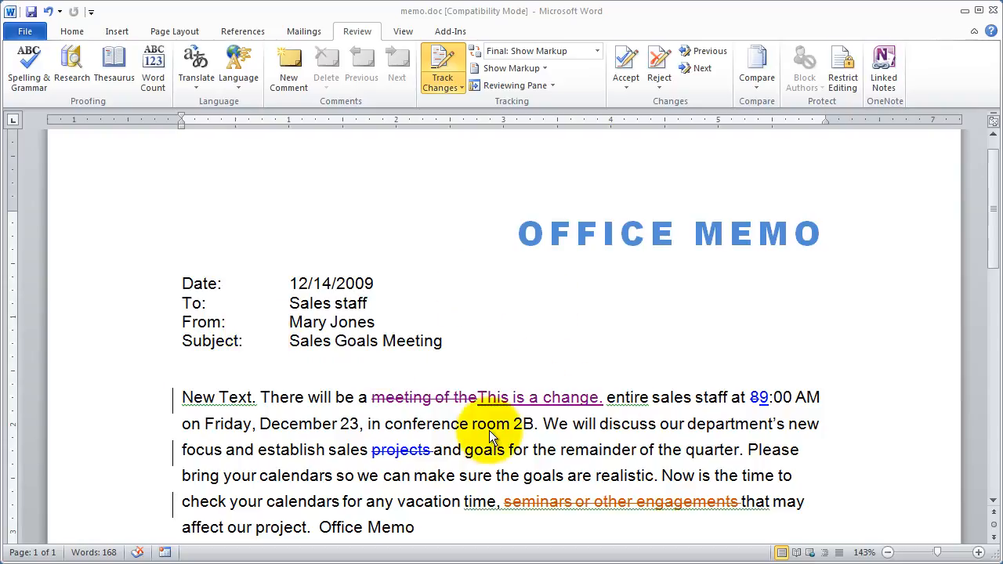
With Track Changes on, replace the year in the memo's Date line with 2010.
left_click(402, 299)
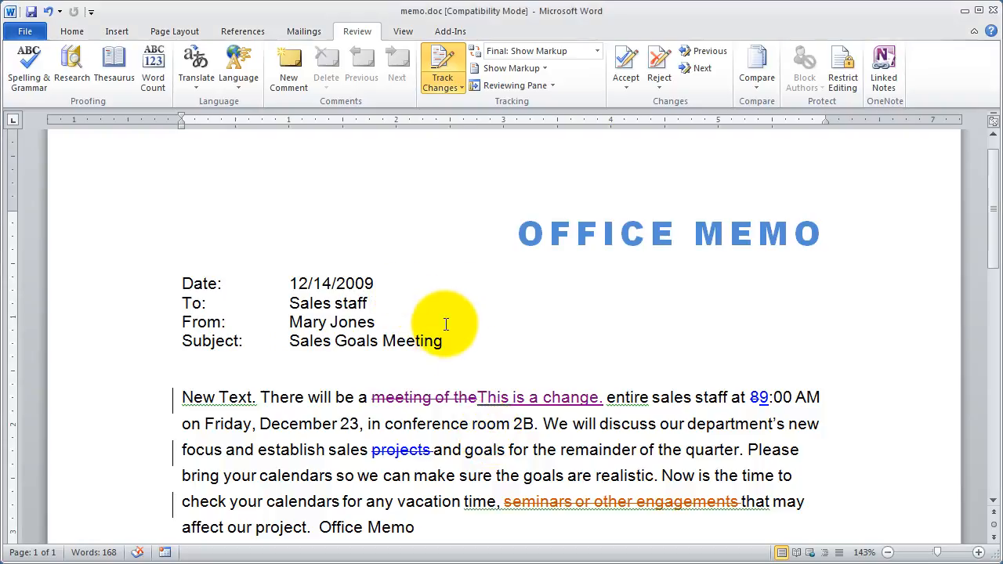
left_click(353, 32)
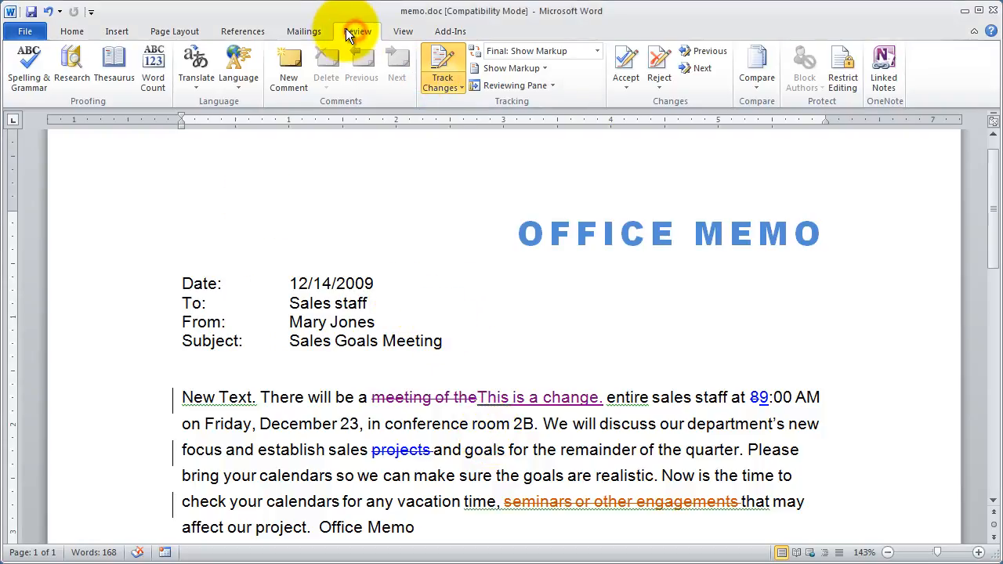
left_click(437, 74)
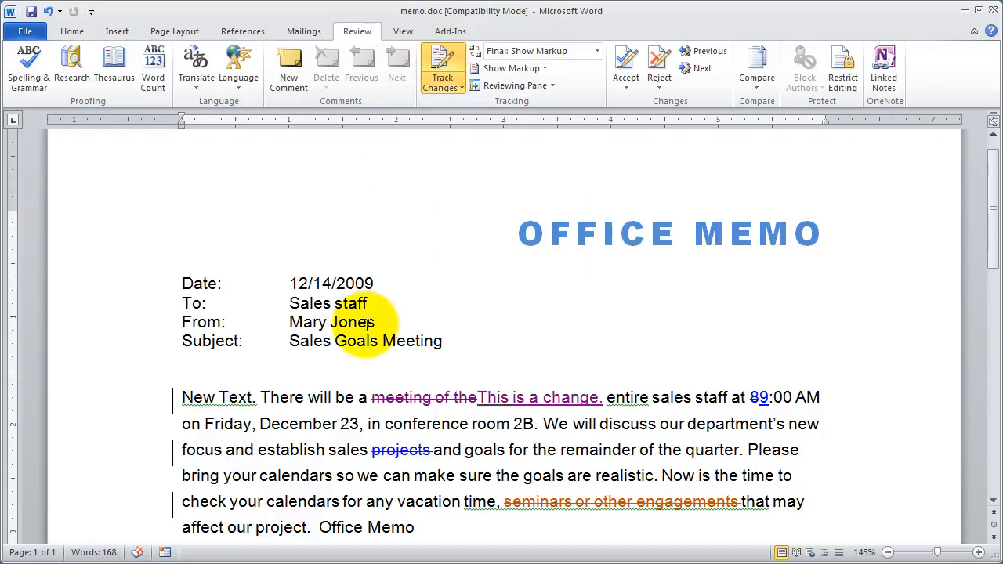
left_click_drag(382, 280, 356, 279)
type("10")
left_click(510, 321)
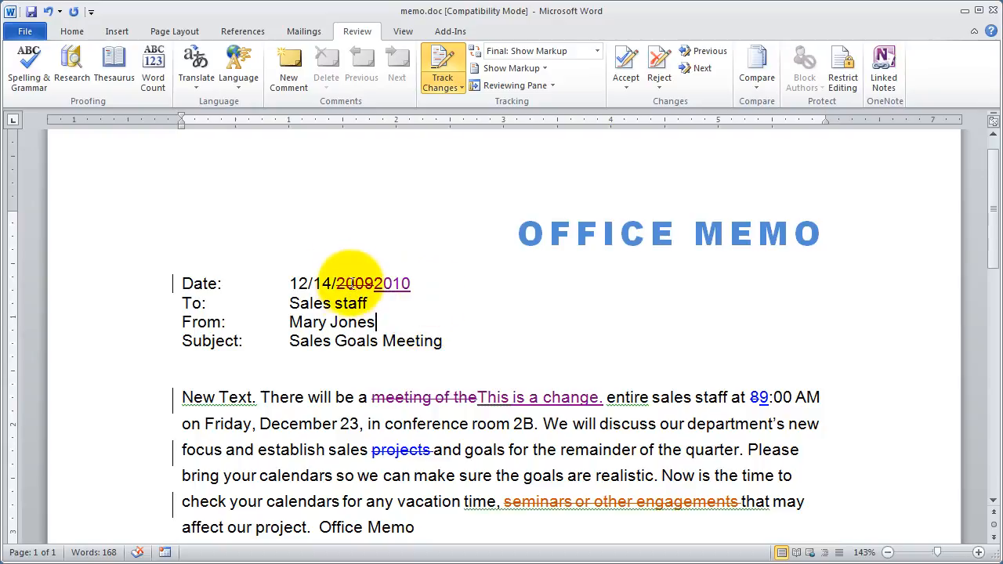
left_click(391, 284)
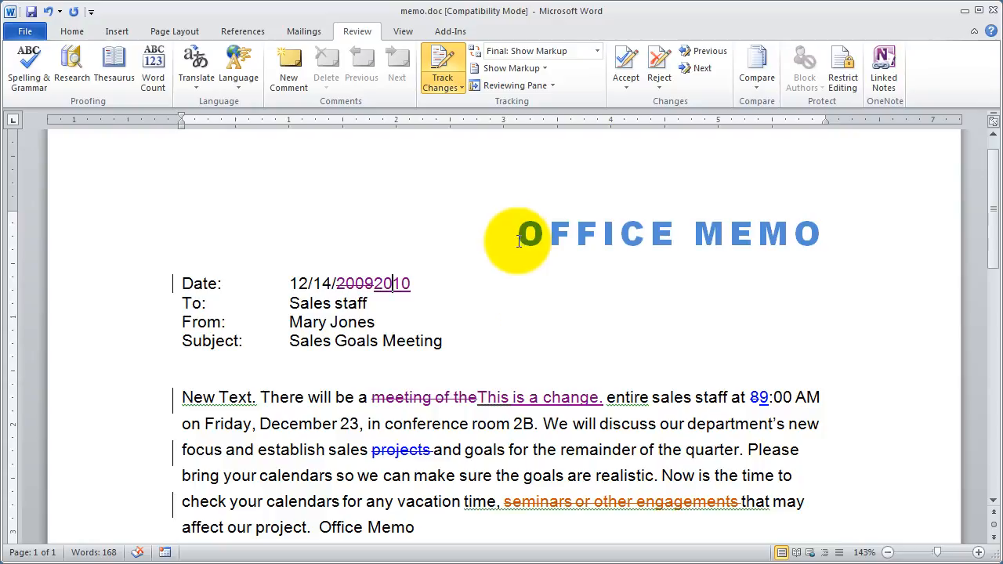
left_click(430, 303)
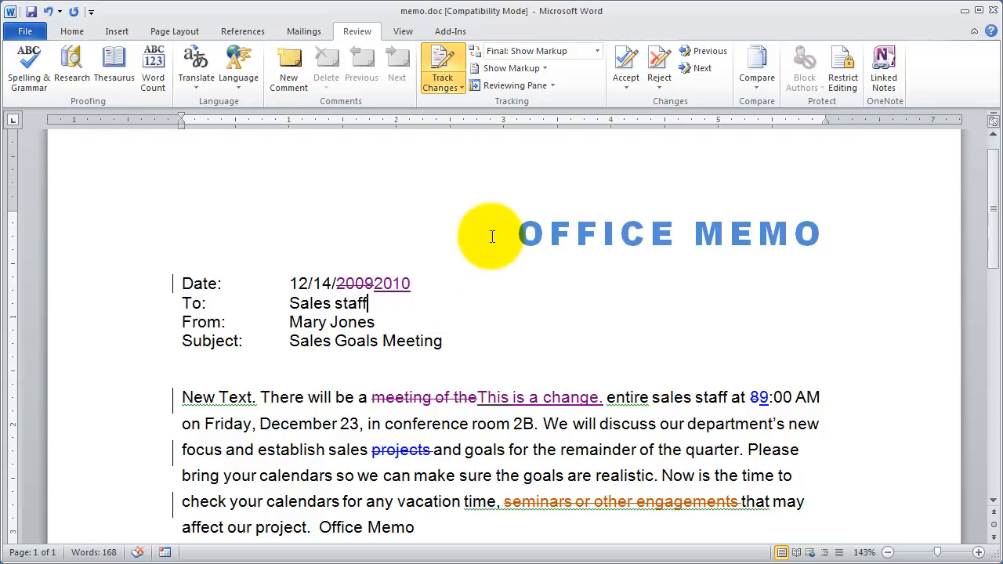
Turn off Track Changes and insert "and Marketing" after "Sales" in the Subject line.
left_click(435, 54)
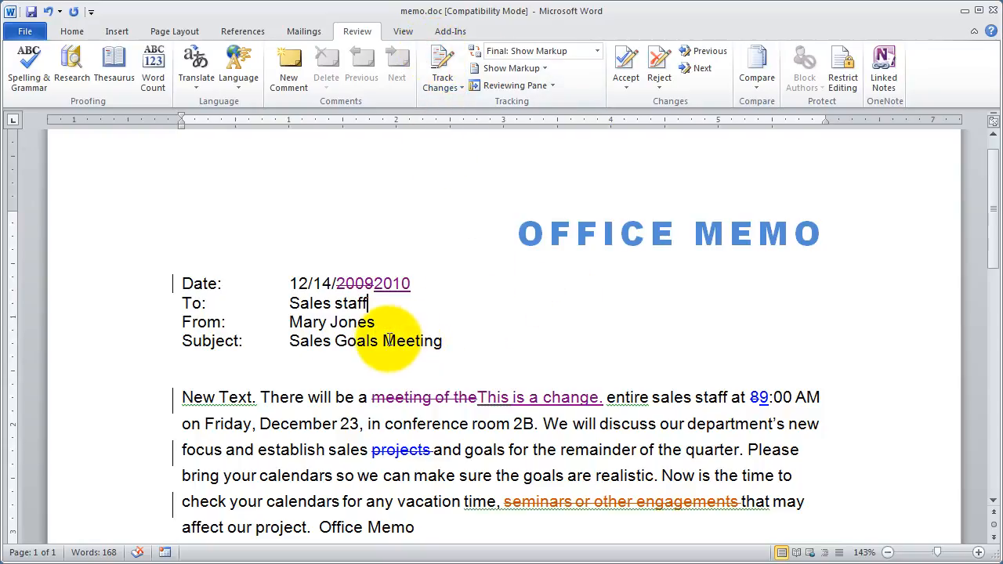
left_click(332, 340)
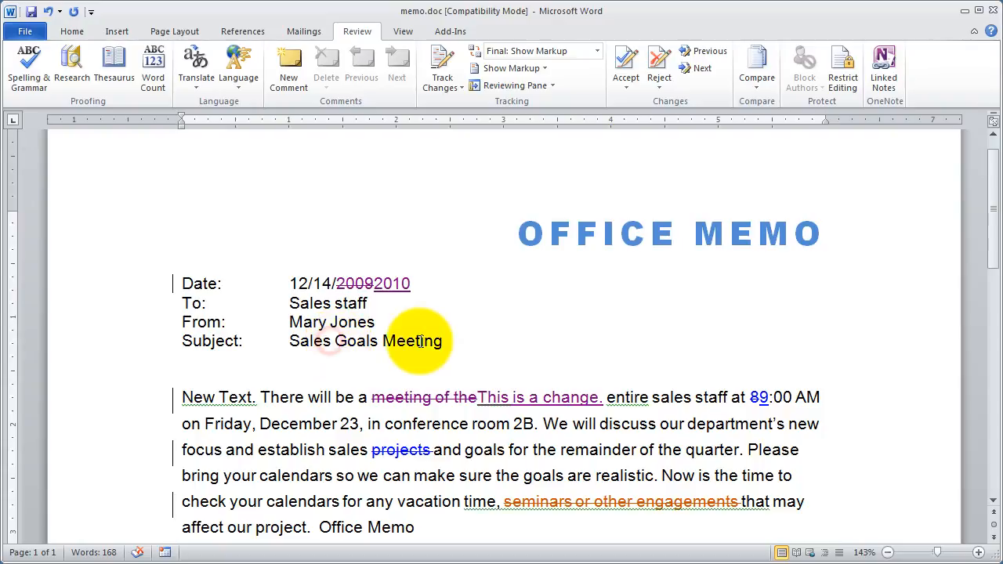
type("and Market")
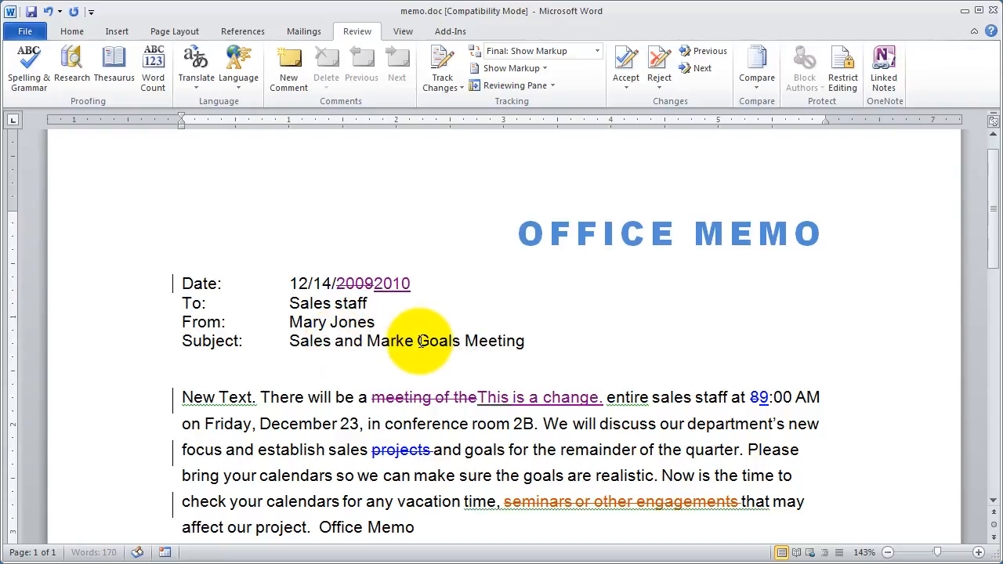
type("ing")
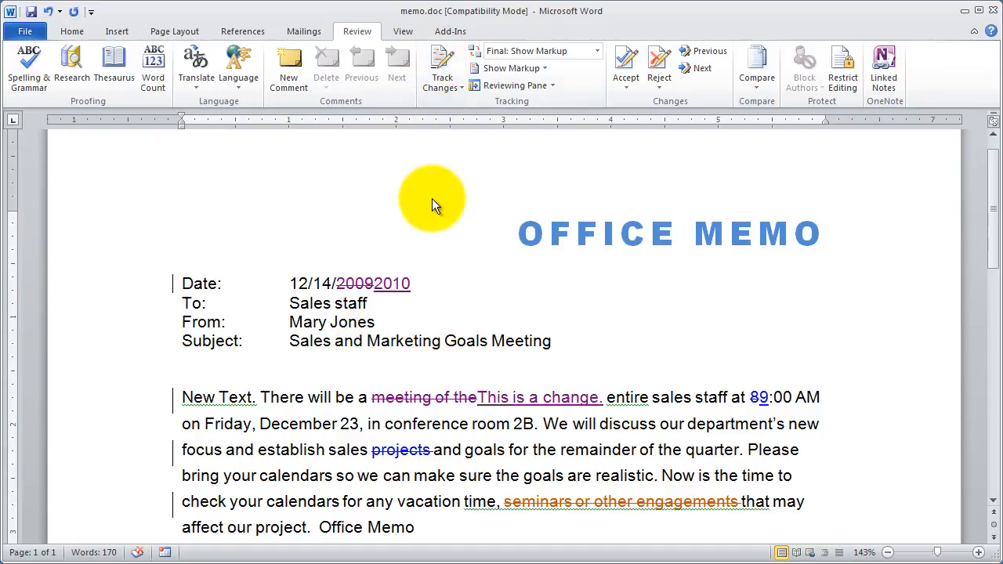
Turn Track Changes back on and add a vertical bar and a second person's full name to the From line.
left_click(438, 64)
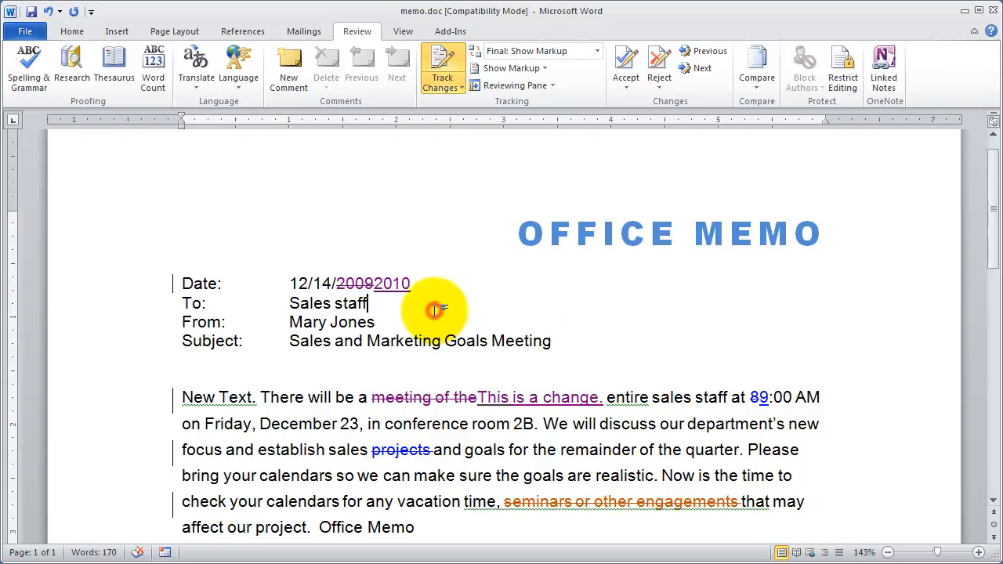
key("Down")
key("Right")
type("| John Smith")
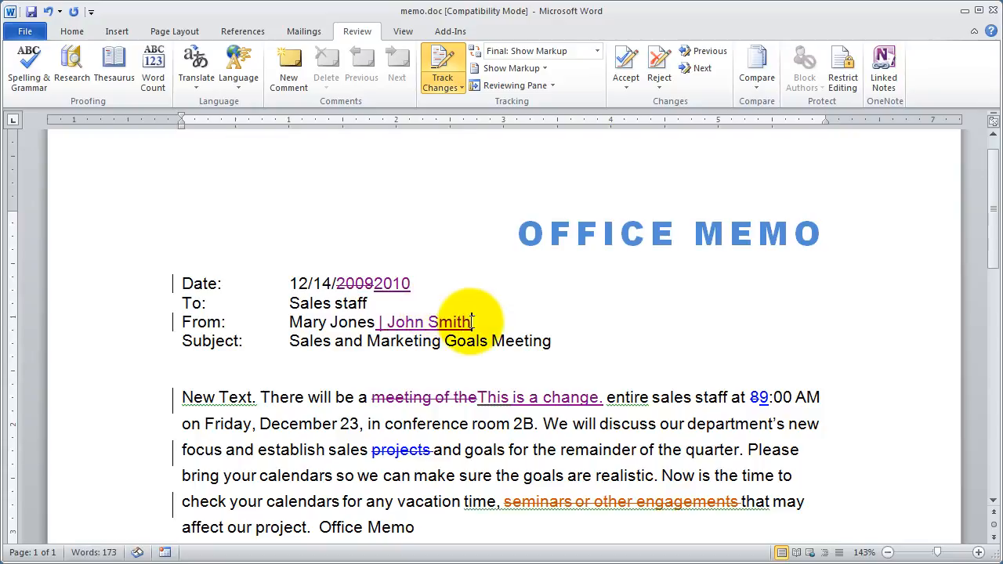
left_click(323, 395)
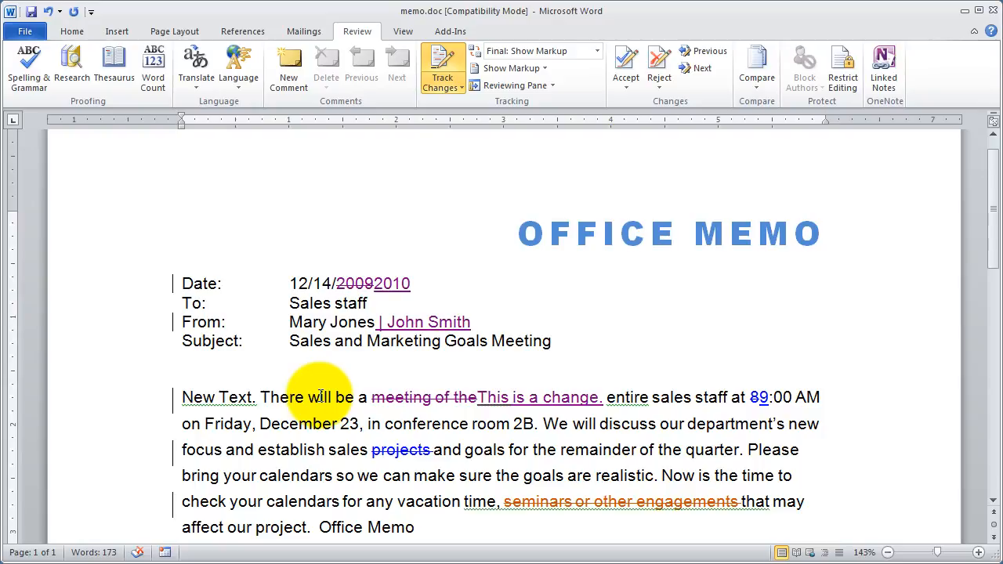
Turn off Track Changes and add "More Text." at the end of the Subject line.
left_click(451, 52)
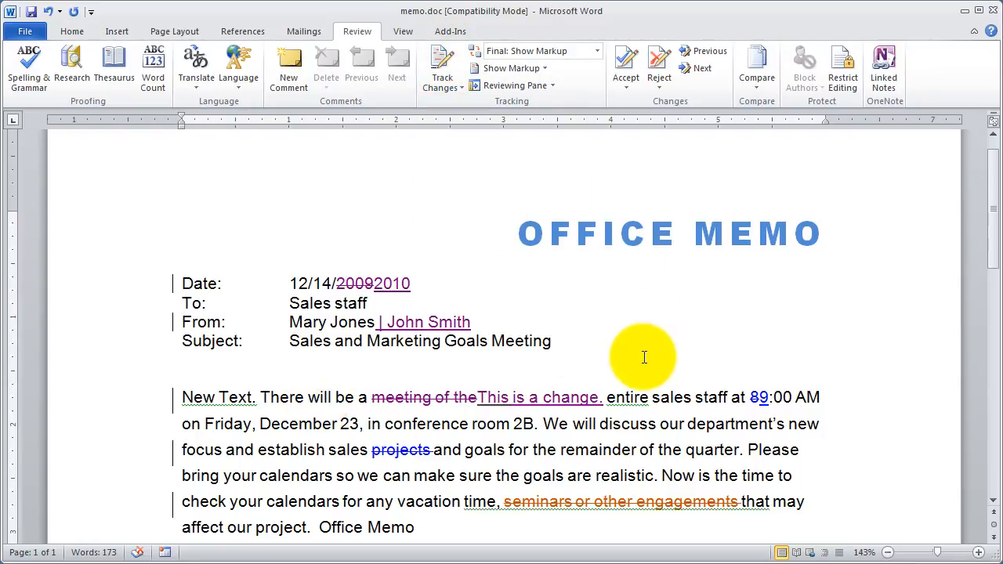
left_click(611, 340)
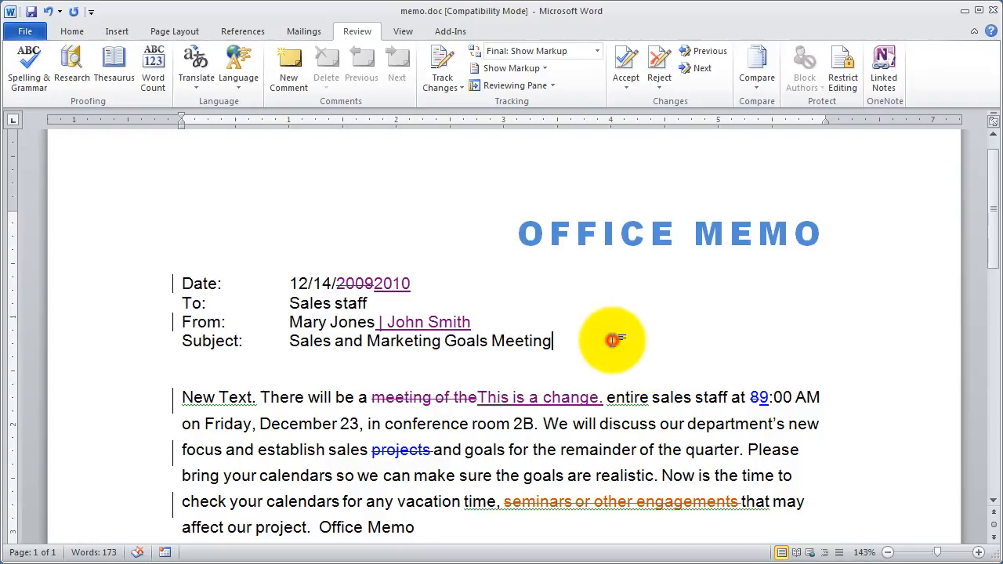
type("More T")
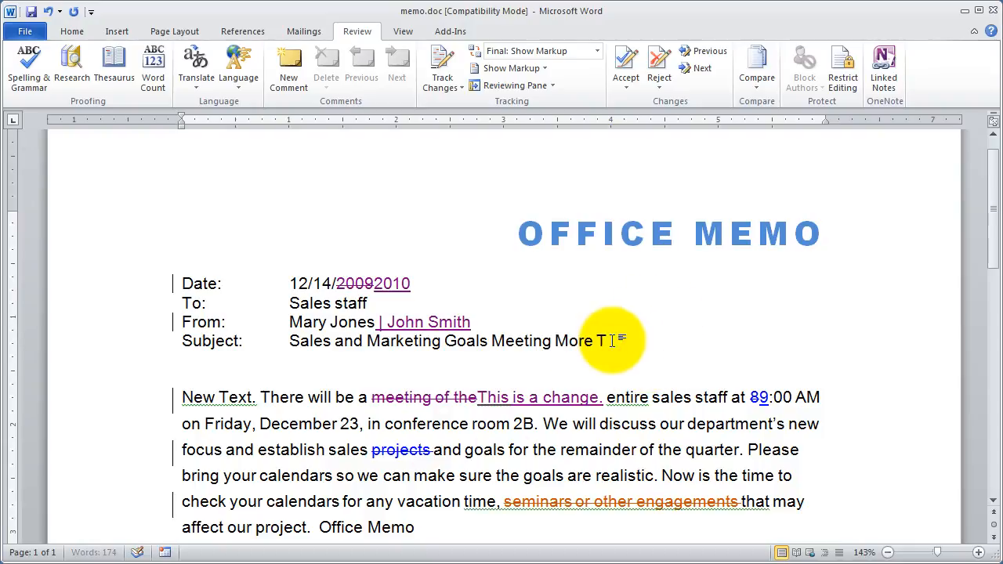
type("ext.")
Turn Track Changes on and delete "the remainder" from the body paragraph.
left_click(441, 61)
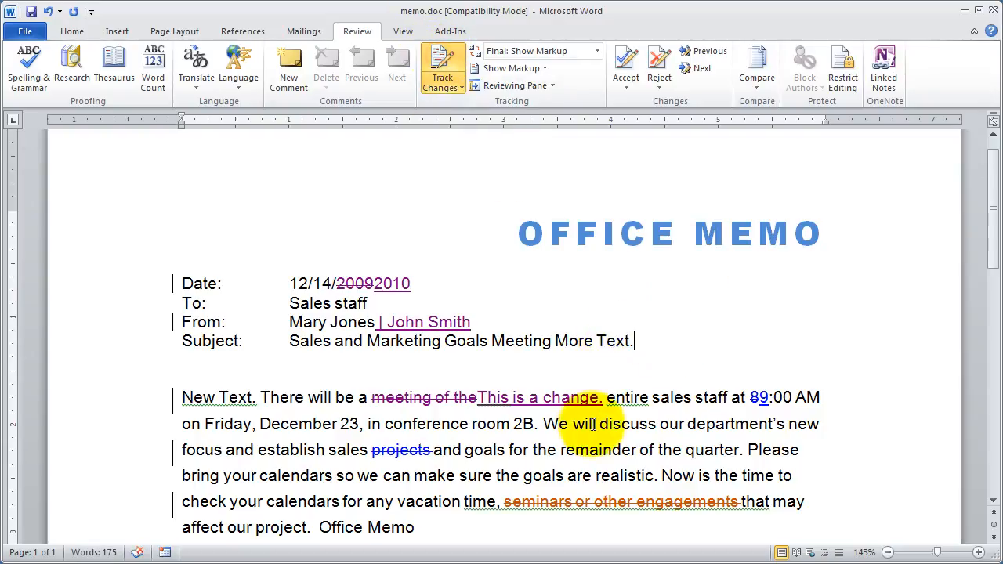
left_click_drag(599, 452, 542, 453)
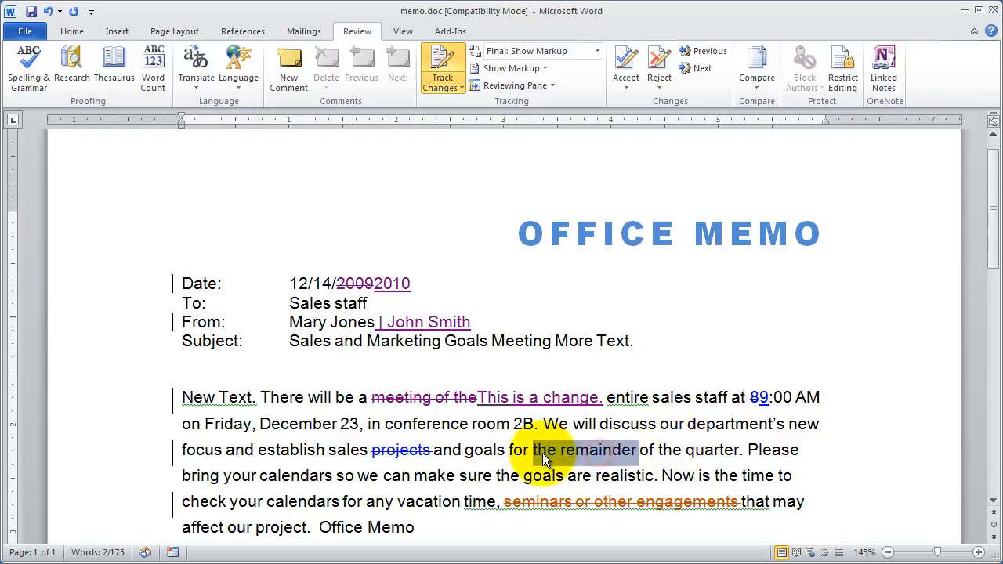
key("Delete")
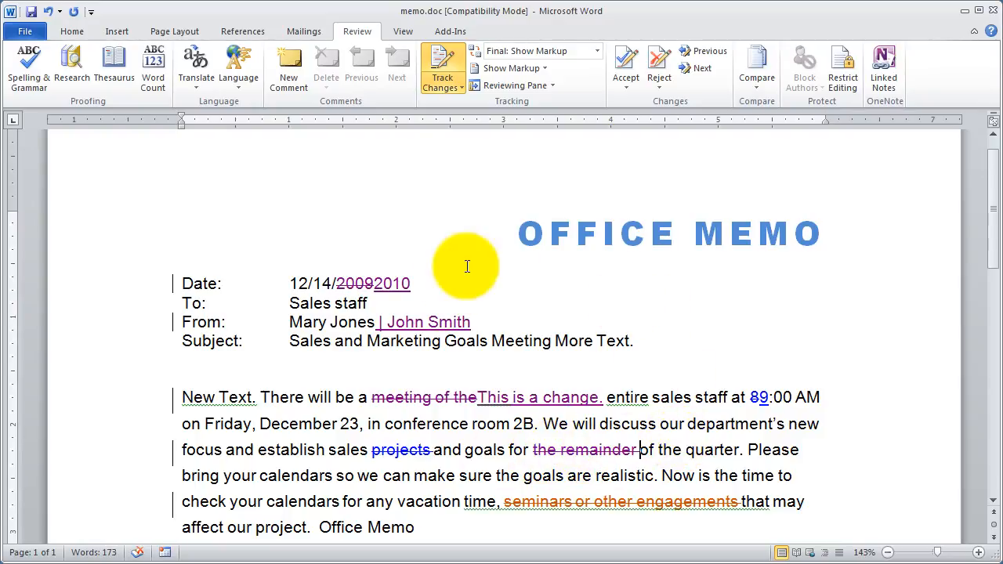
left_click_drag(638, 345, 569, 344)
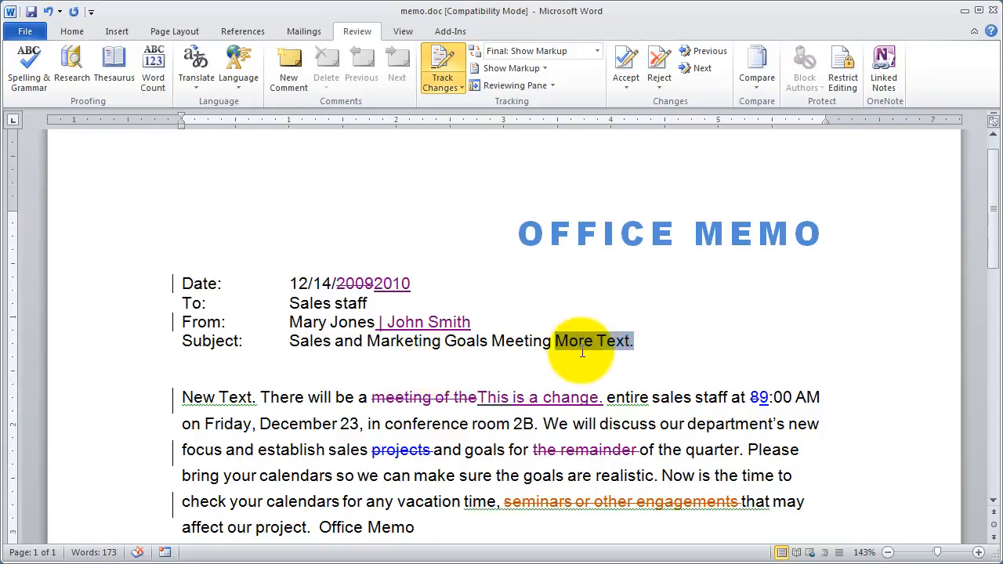
left_click(660, 342)
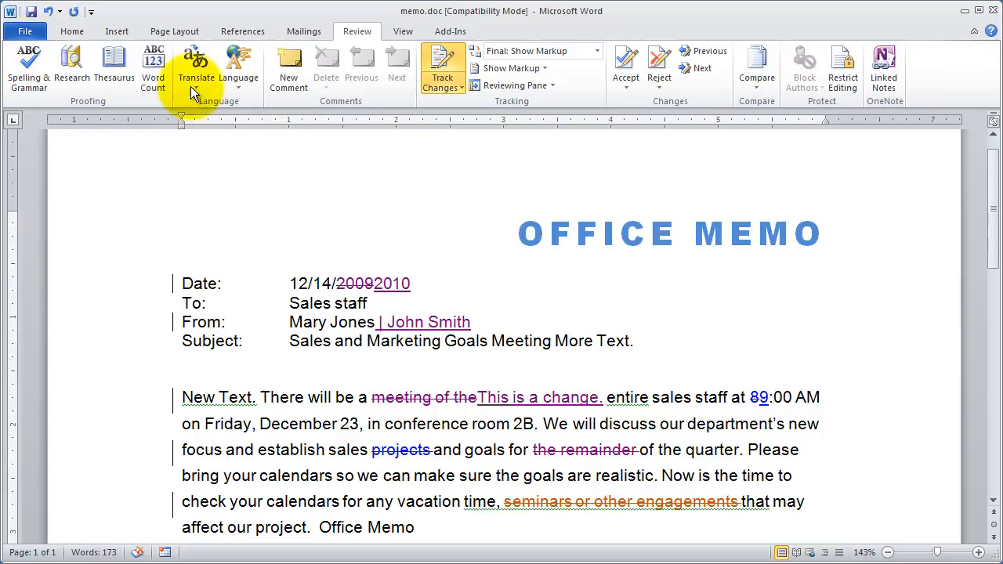
Set the document's editing restrictions to allow only Tracked changes, and close the Restrict Formatting and Editing settings.
left_click(30, 33)
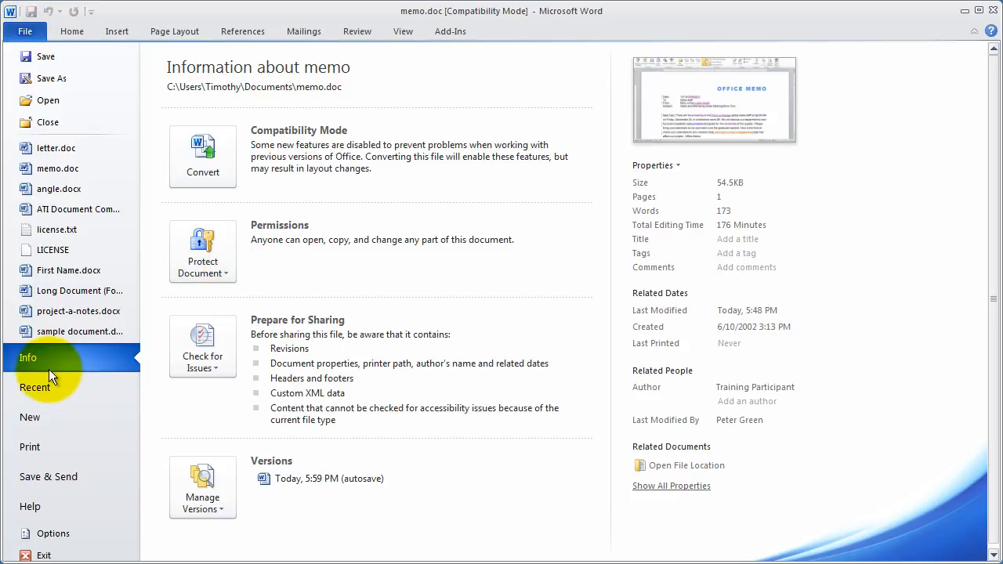
left_click(356, 36)
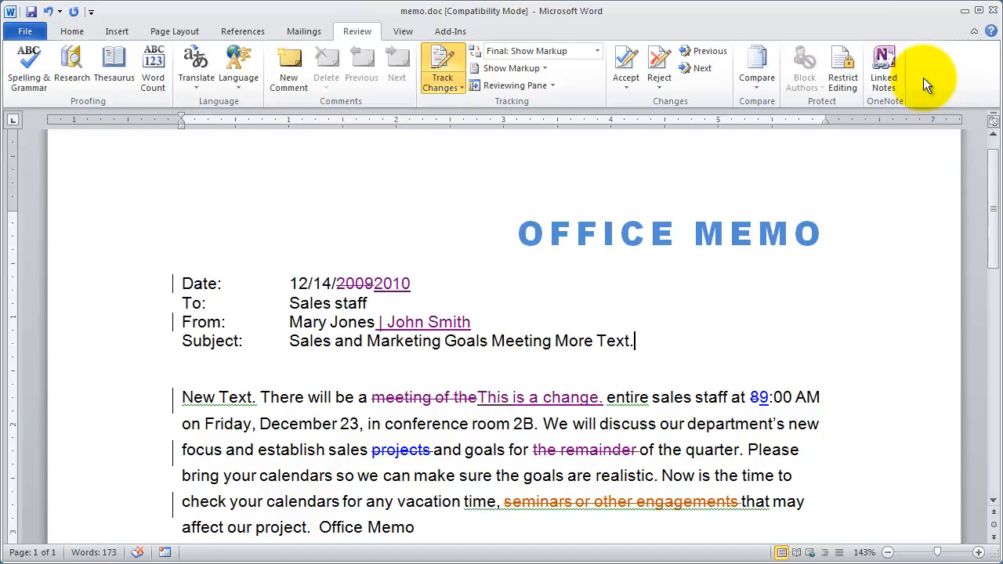
left_click(33, 30)
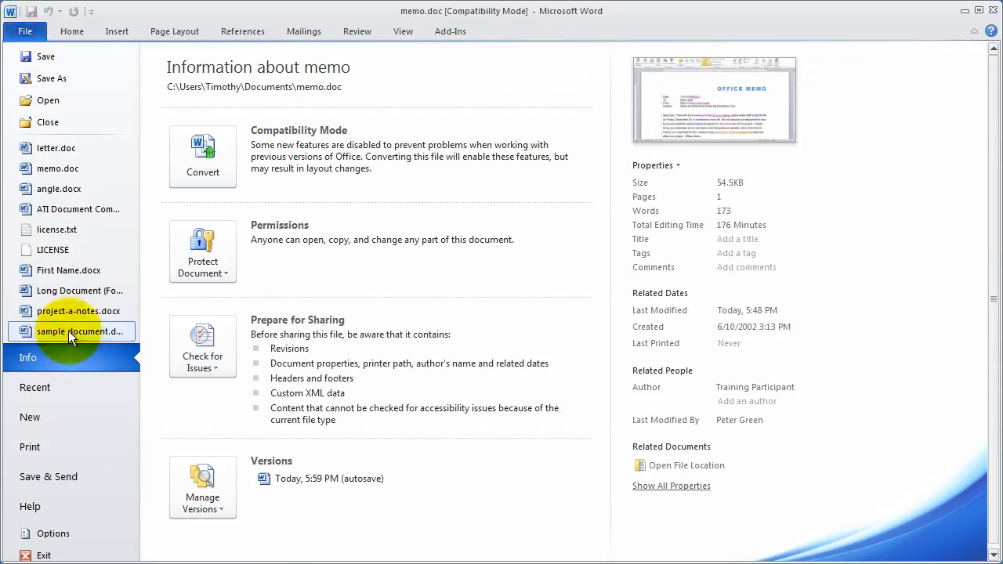
left_click(25, 356)
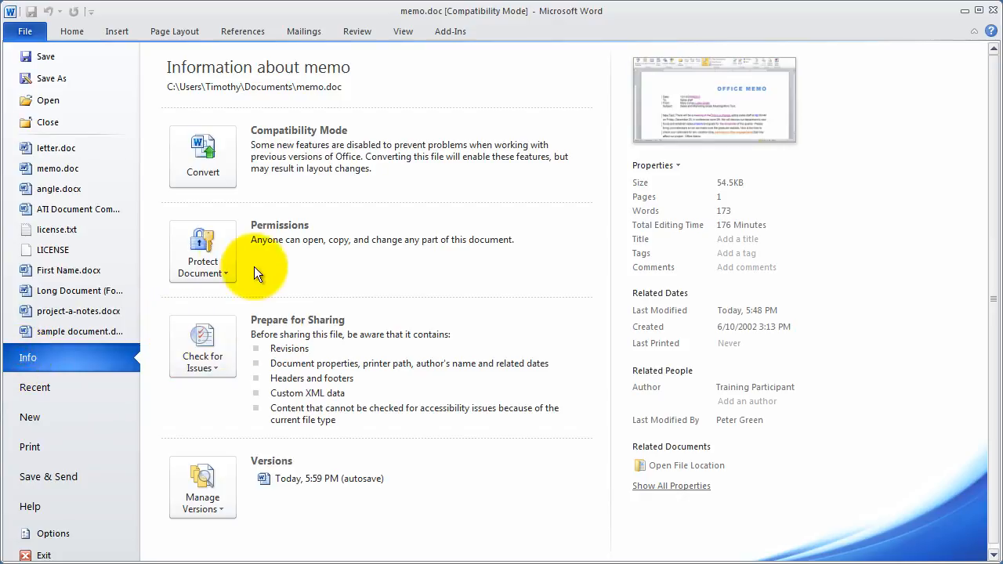
left_click(200, 249)
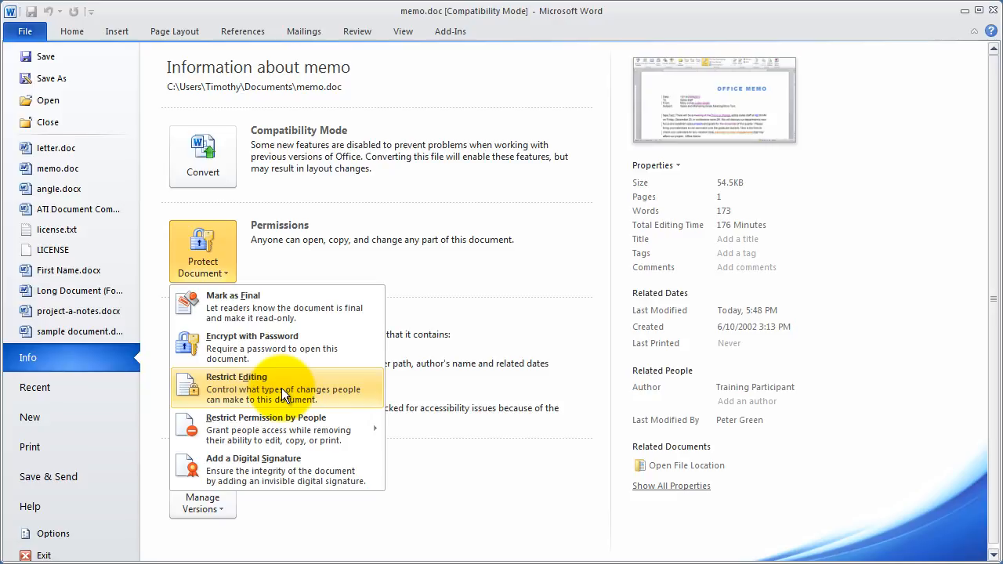
left_click(239, 387)
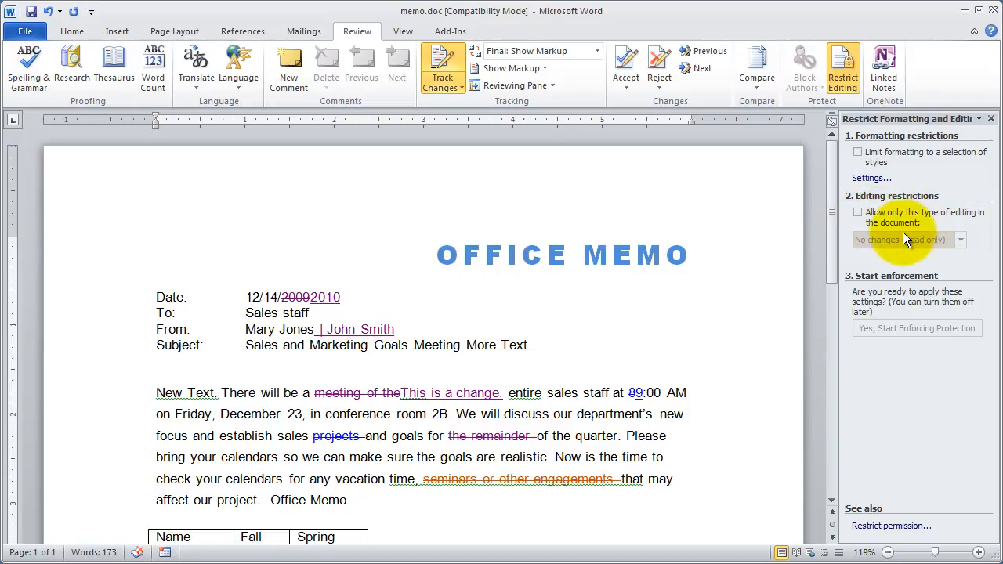
left_click(858, 211)
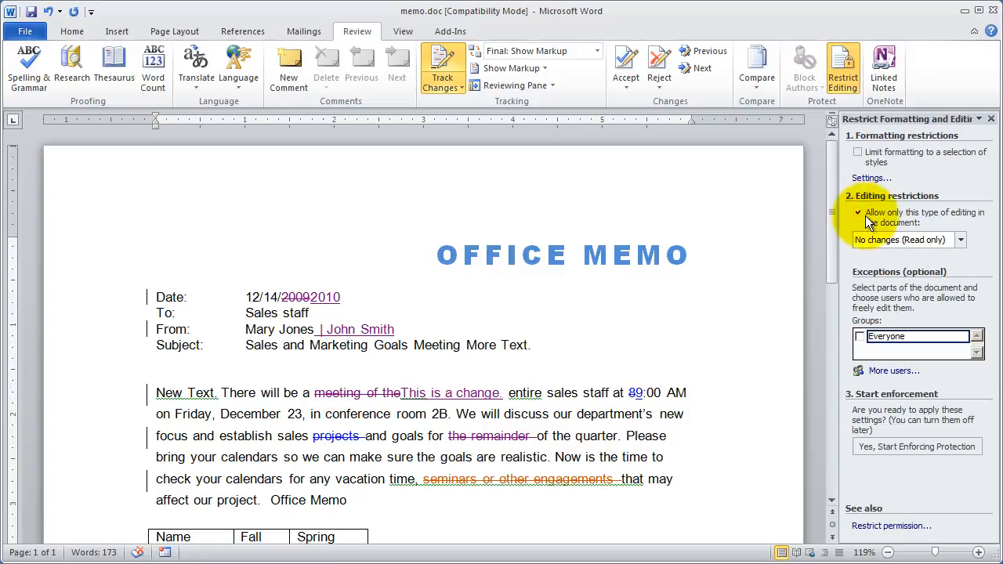
left_click(961, 239)
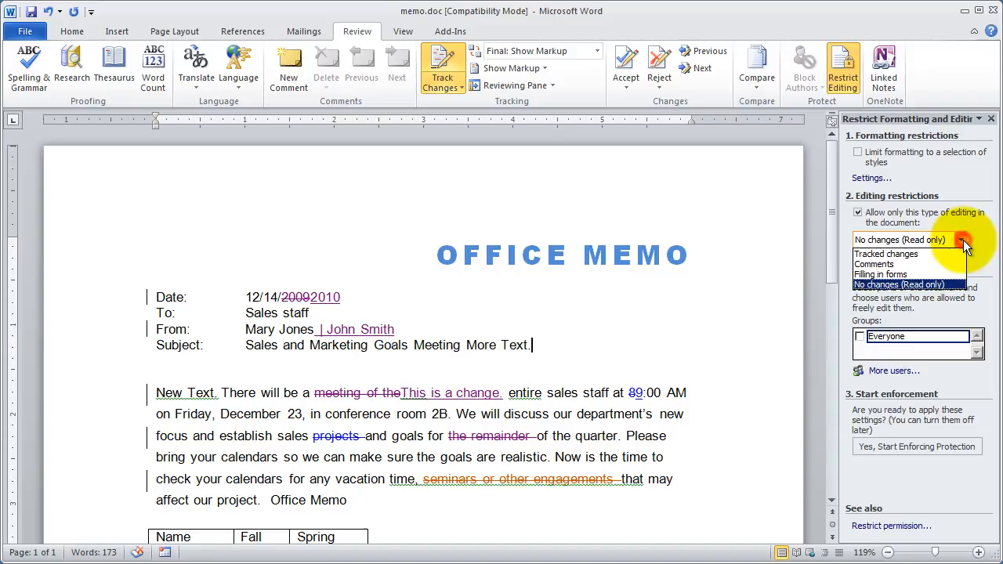
left_click(909, 256)
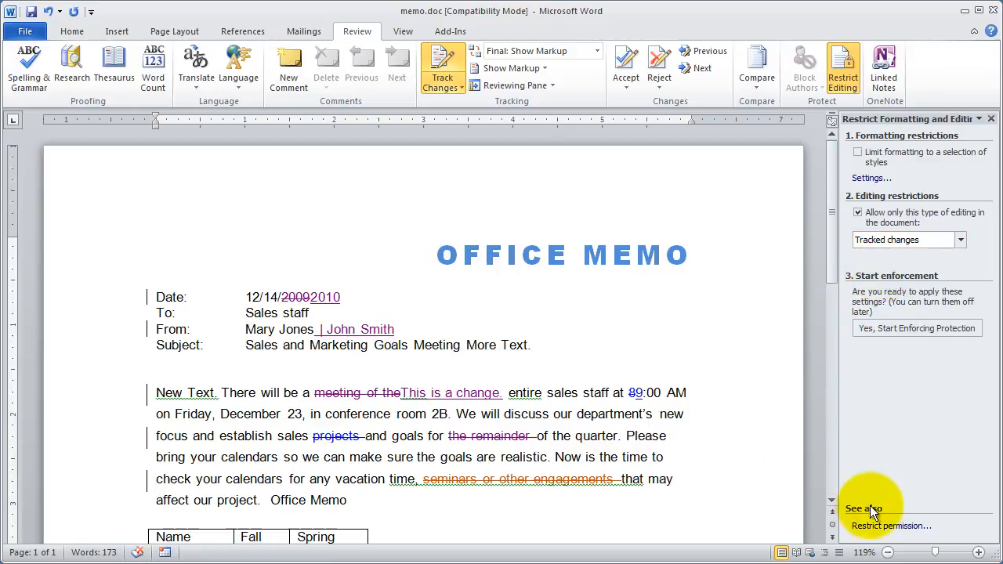
left_click(991, 118)
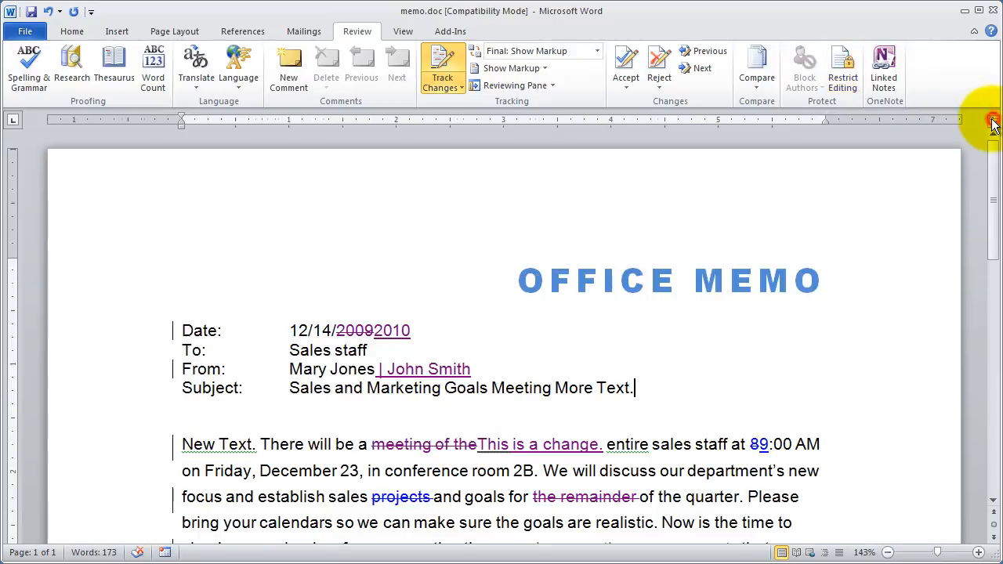
Open the Restrict Editing settings from the document's protection options.
left_click(445, 52)
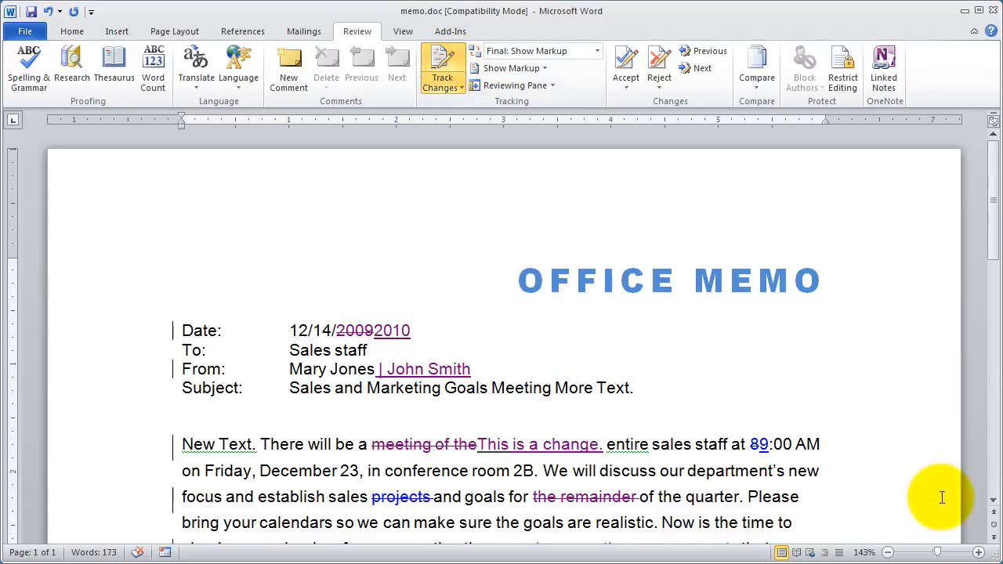
left_click(24, 35)
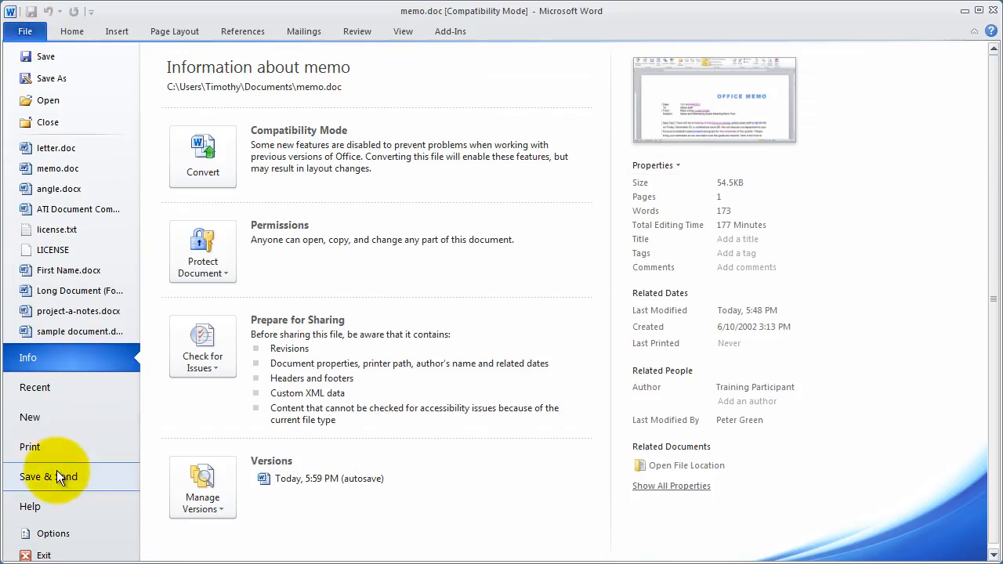
left_click(55, 360)
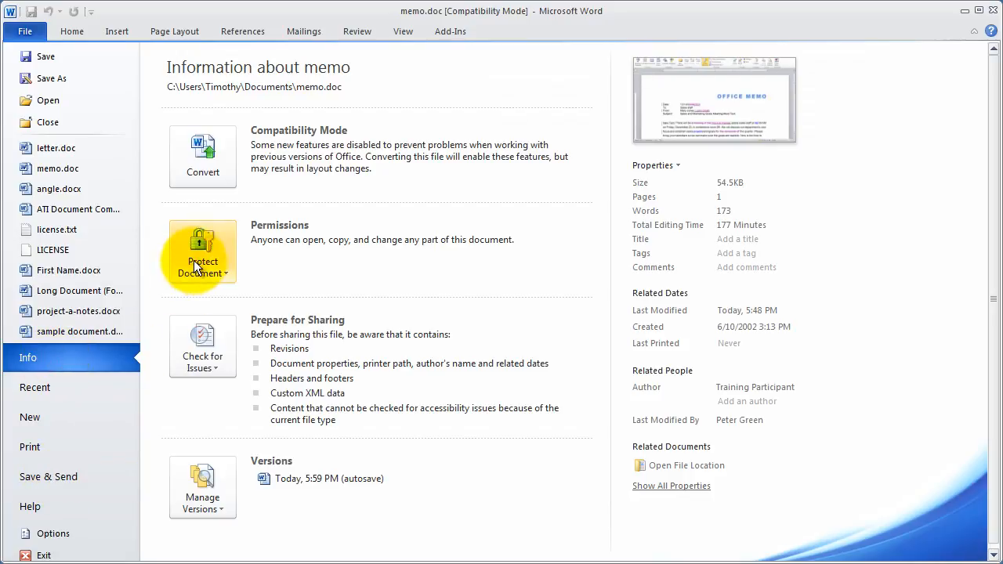
left_click(194, 266)
left_click(245, 394)
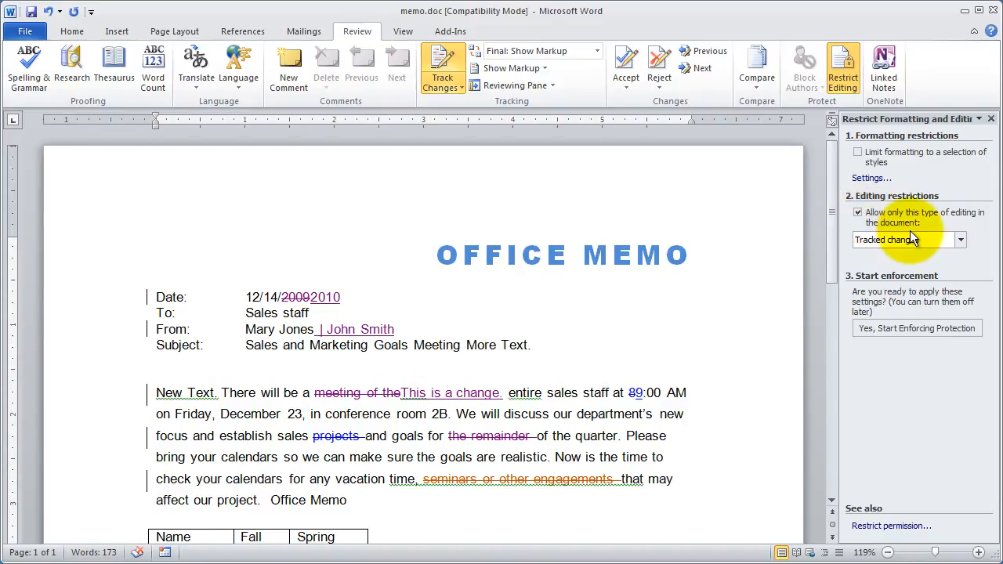
Start enforcing the tracked-changes protection with a new password and its confirmation, and close the restriction settings.
left_click(903, 329)
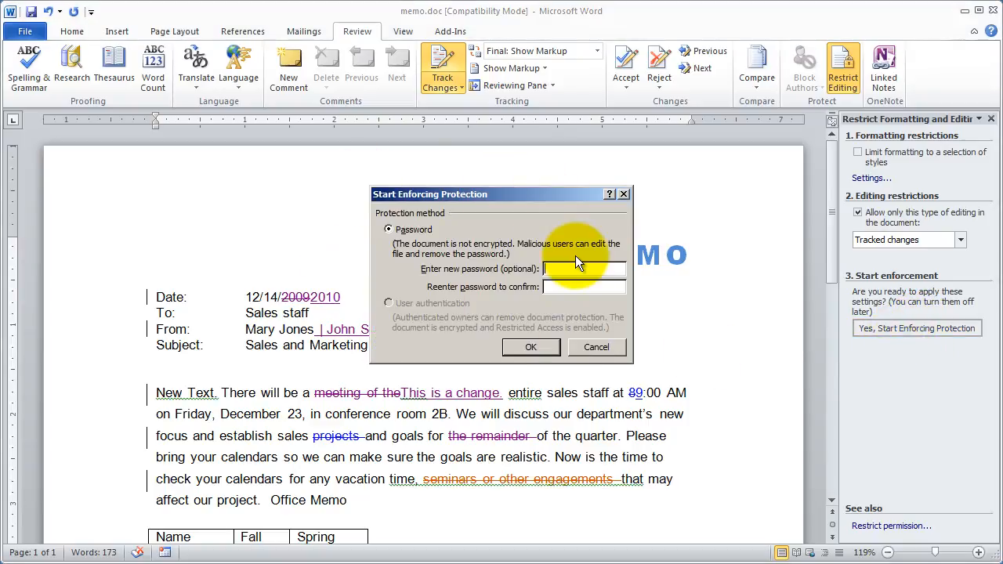
left_click_drag(521, 192, 451, 184)
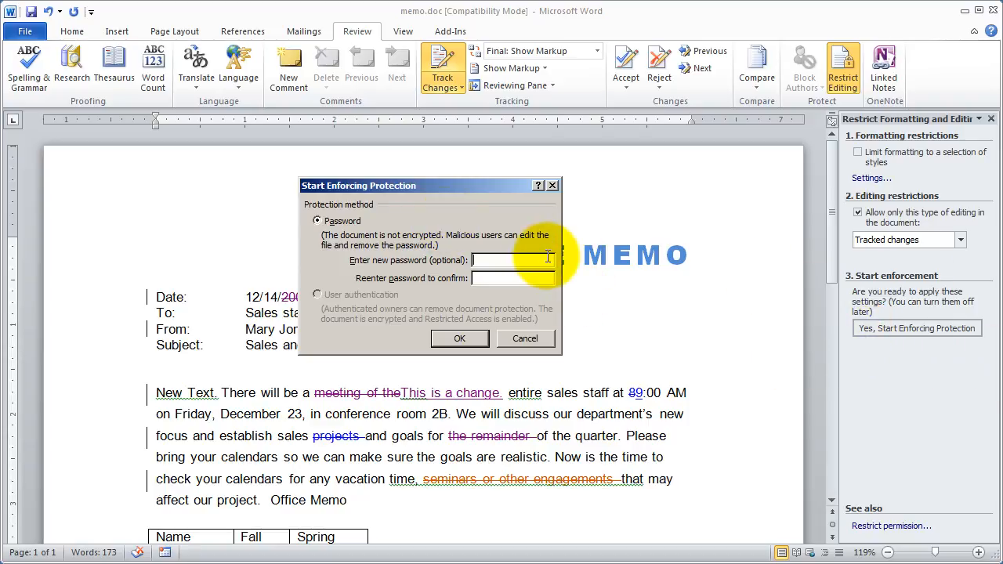
left_click(491, 263)
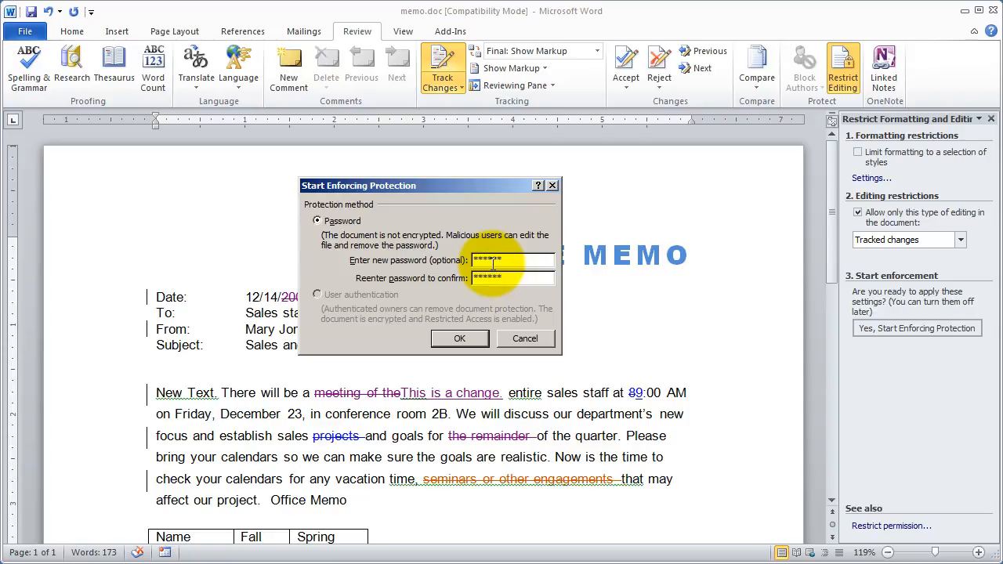
left_click(451, 334)
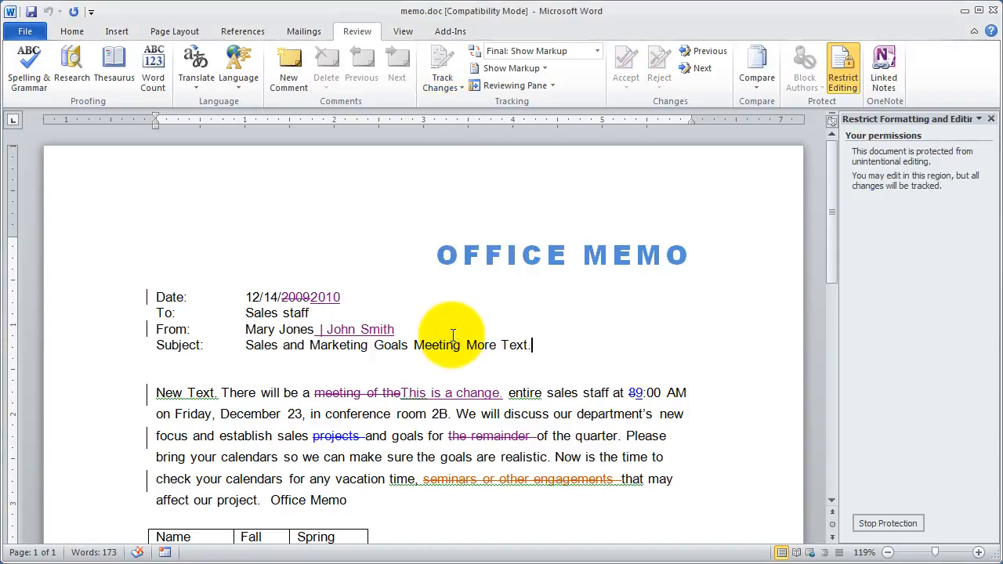
left_click(990, 119)
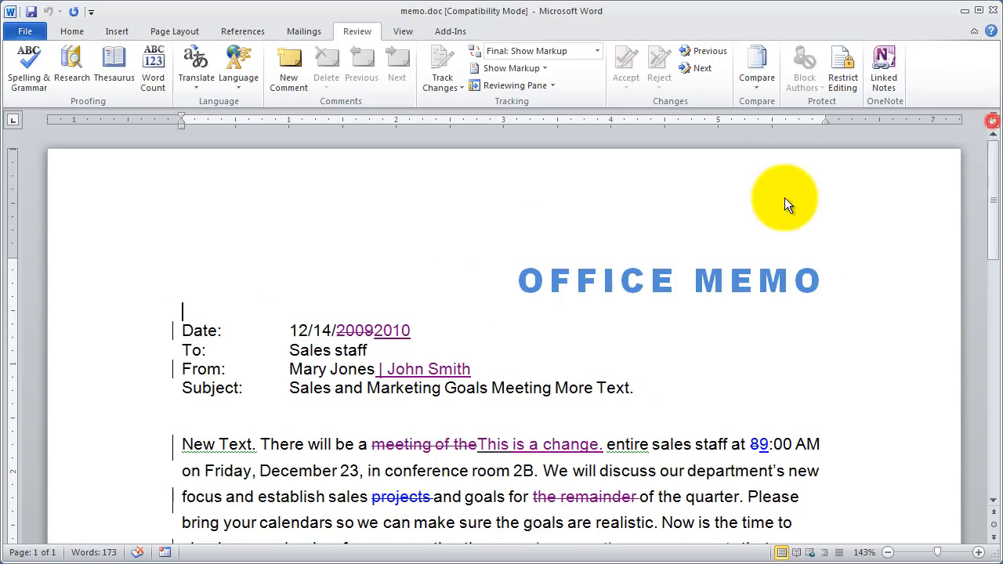
Try to switch Track Changes, and delete "There will" from the start of the body paragraph.
left_click(446, 62)
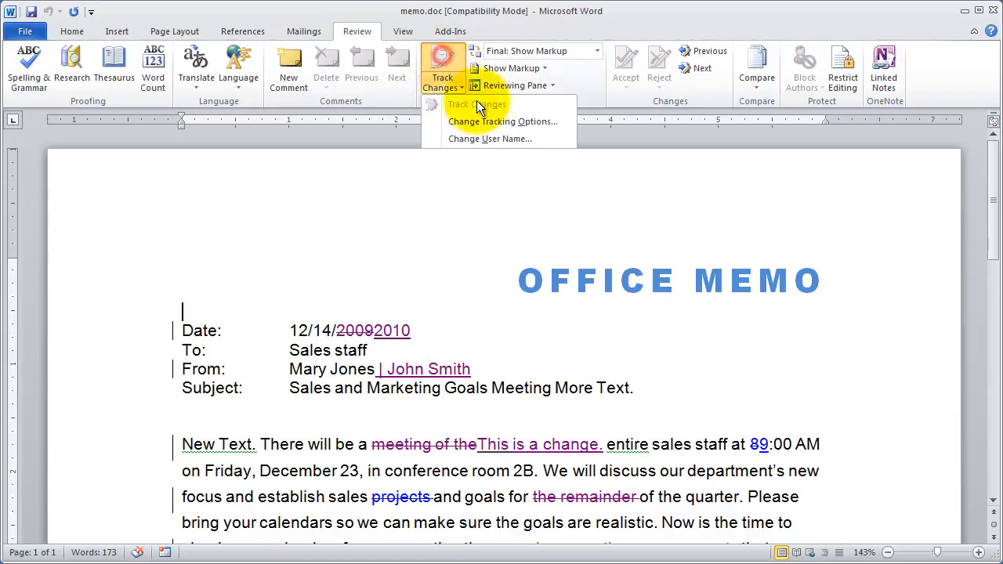
left_click_drag(260, 444, 357, 444)
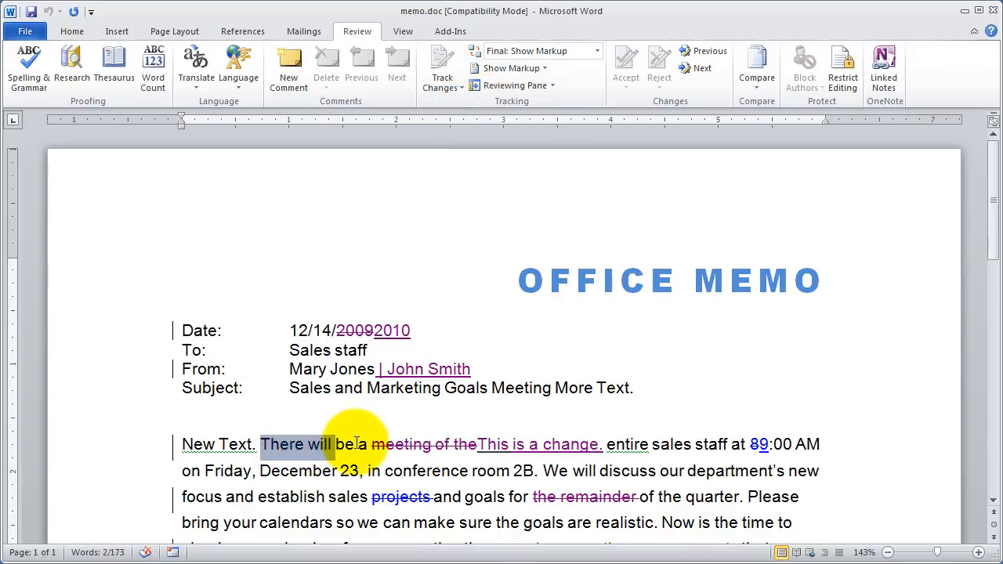
key("Delete")
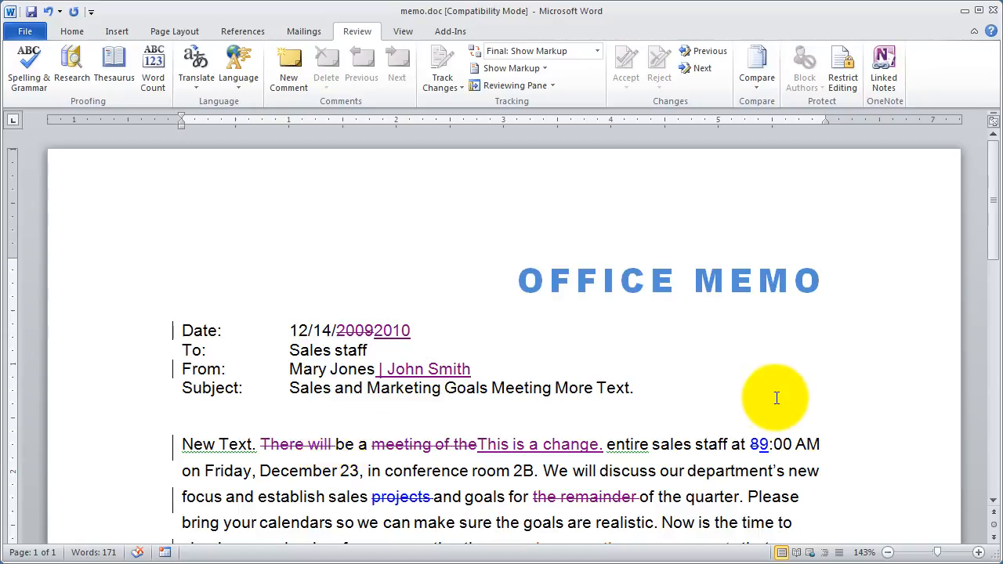
Add "News for Today" after "Sales staff" on the To line.
left_click(554, 349)
type("News")
key("BackSpace")
type("s for Today")
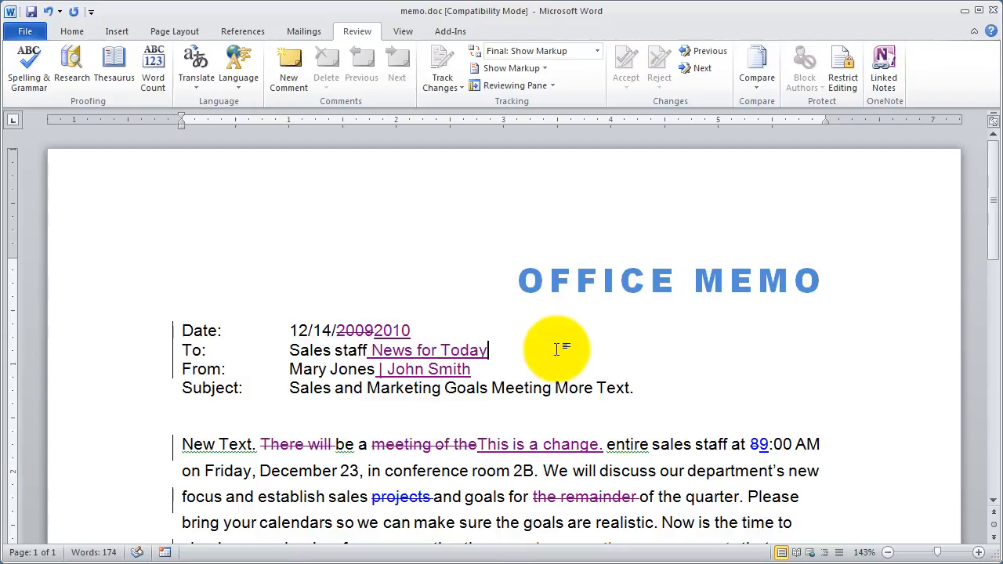
left_click(589, 333)
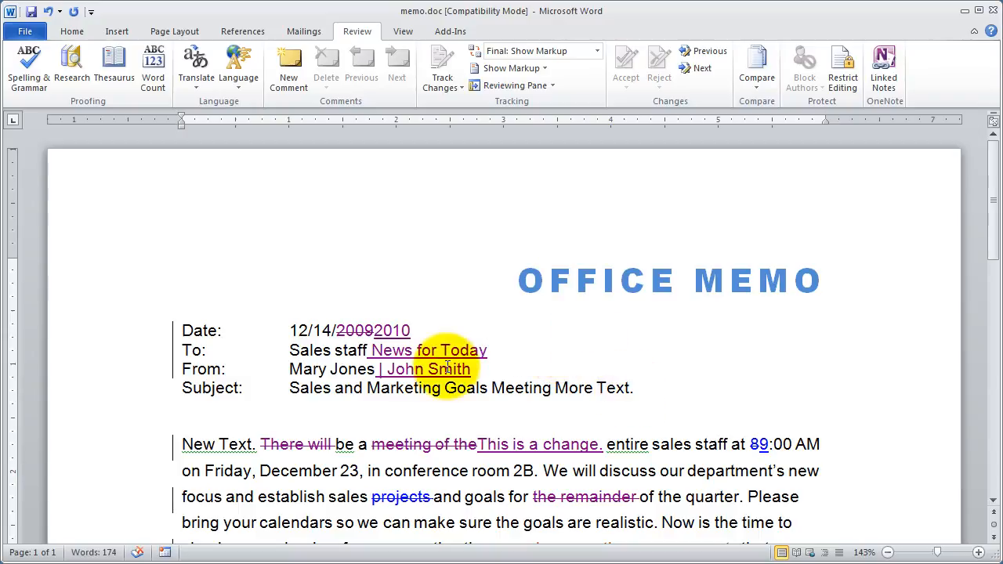
Check whether the accept and reject options are available for the inserted 2010 on the Date line.
mouse_move(452, 354)
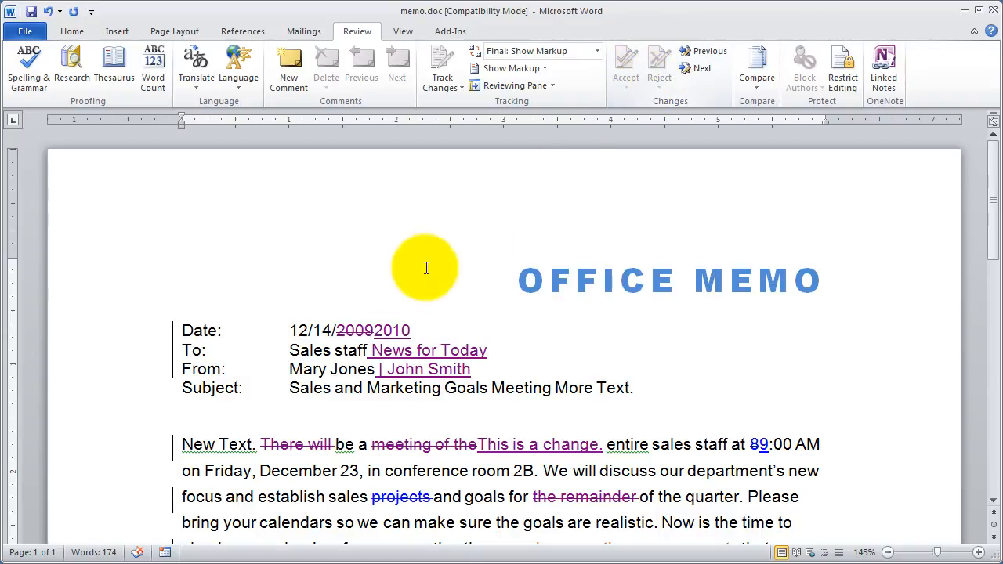
right_click(394, 330)
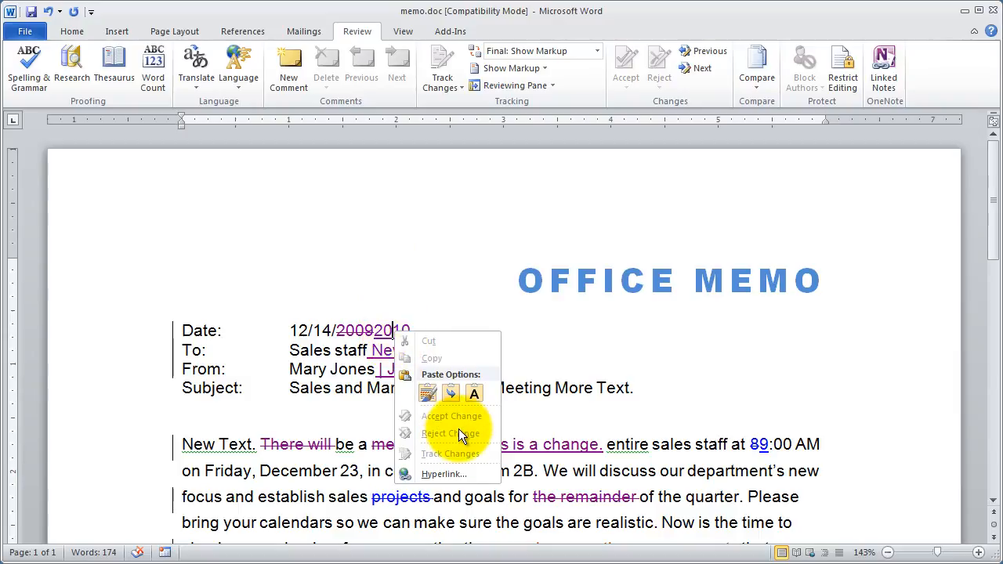
left_click(603, 383)
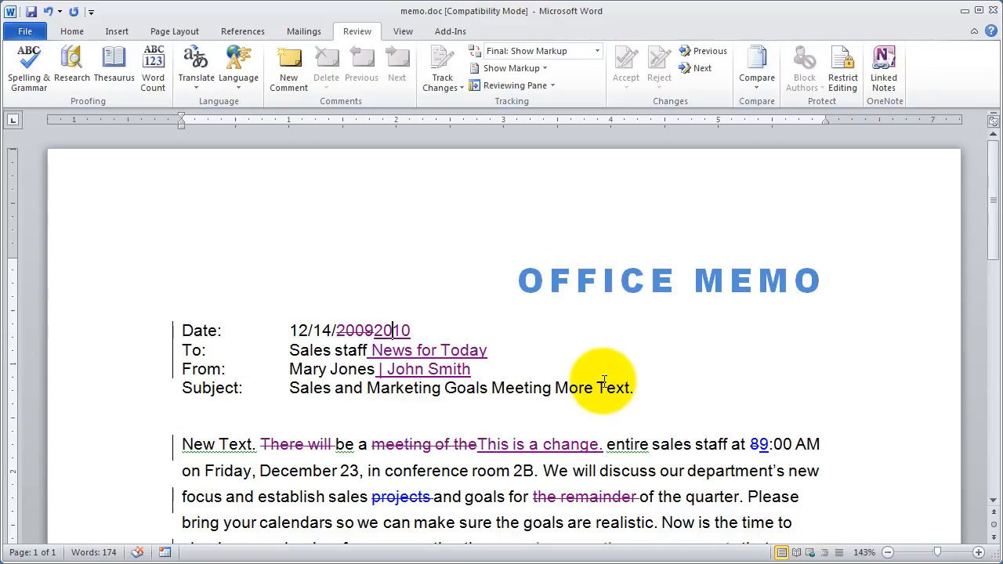
Return to the restriction settings of the protected memo through the Restrict Editing option.
left_click(28, 35)
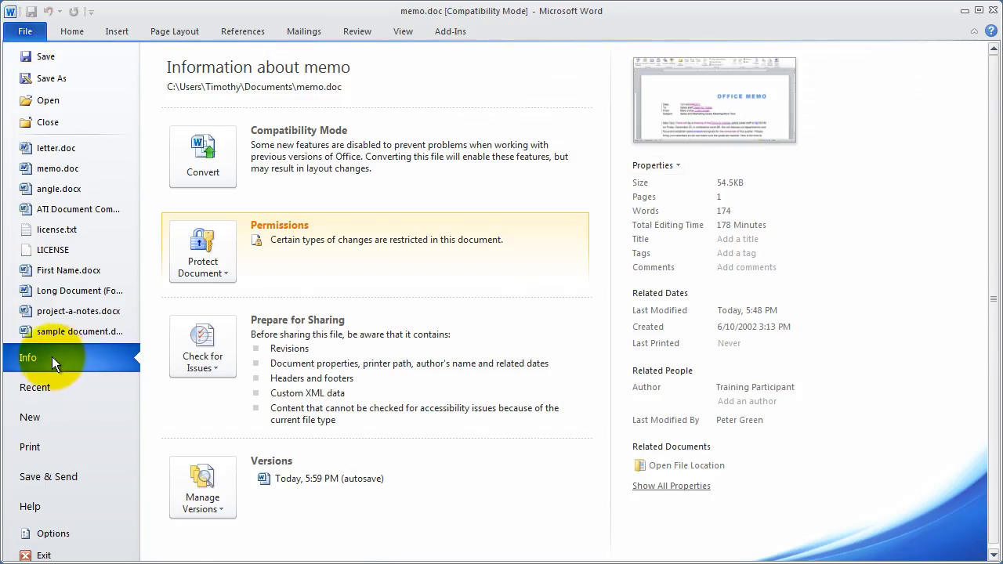
left_click(198, 248)
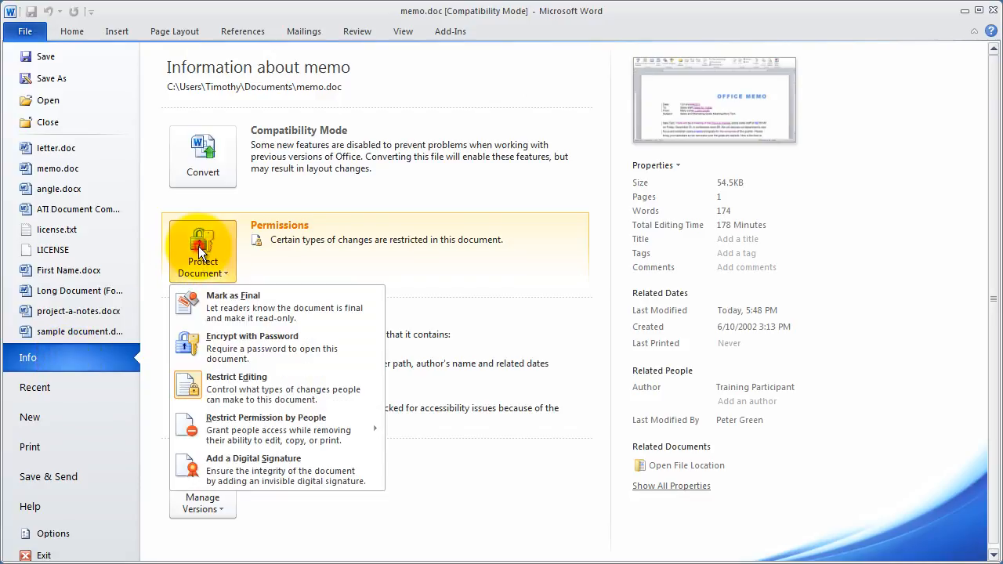
left_click(258, 387)
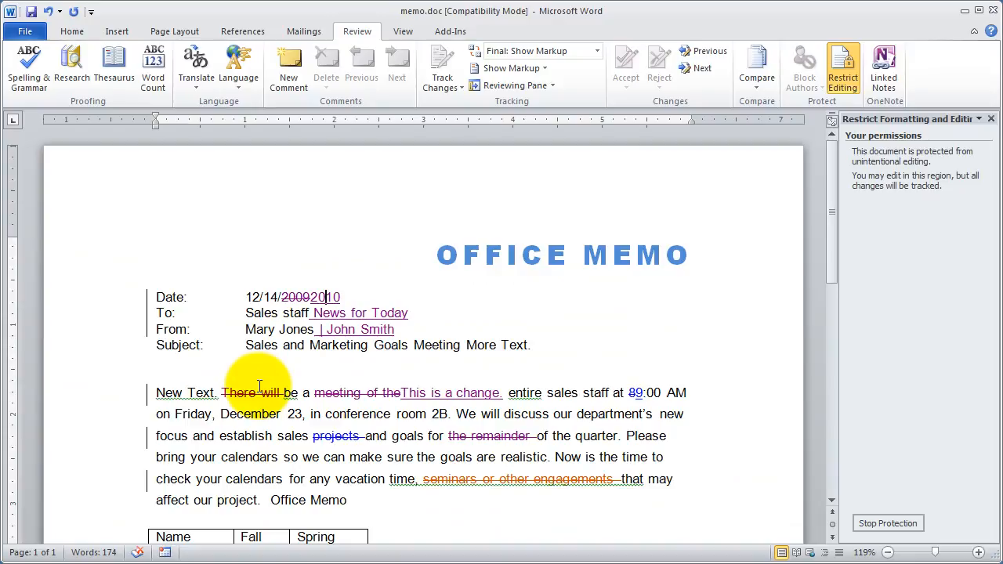
left_click(349, 28)
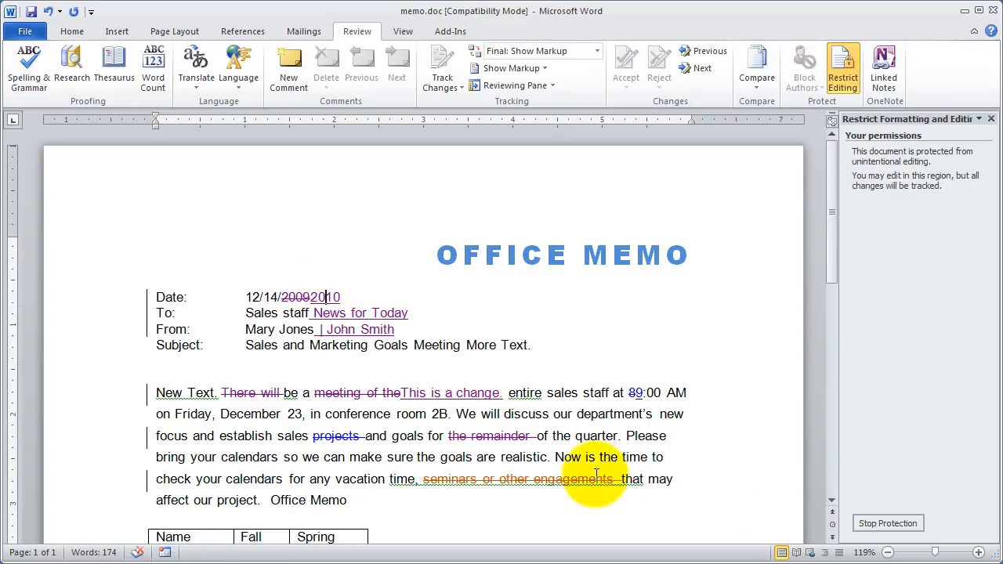
Try to stop the document protection by entering an incorrect password.
left_click(880, 522)
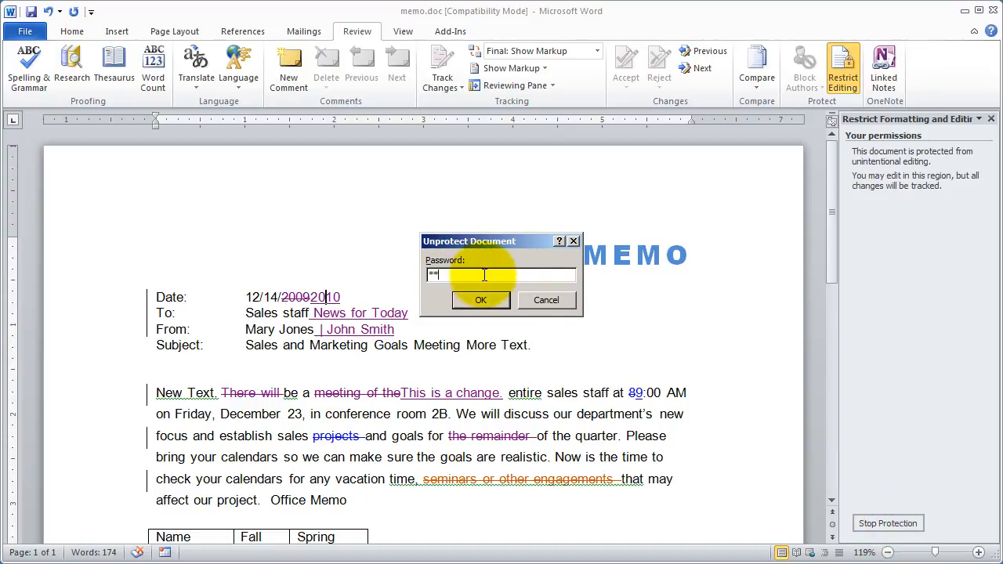
key("Return")
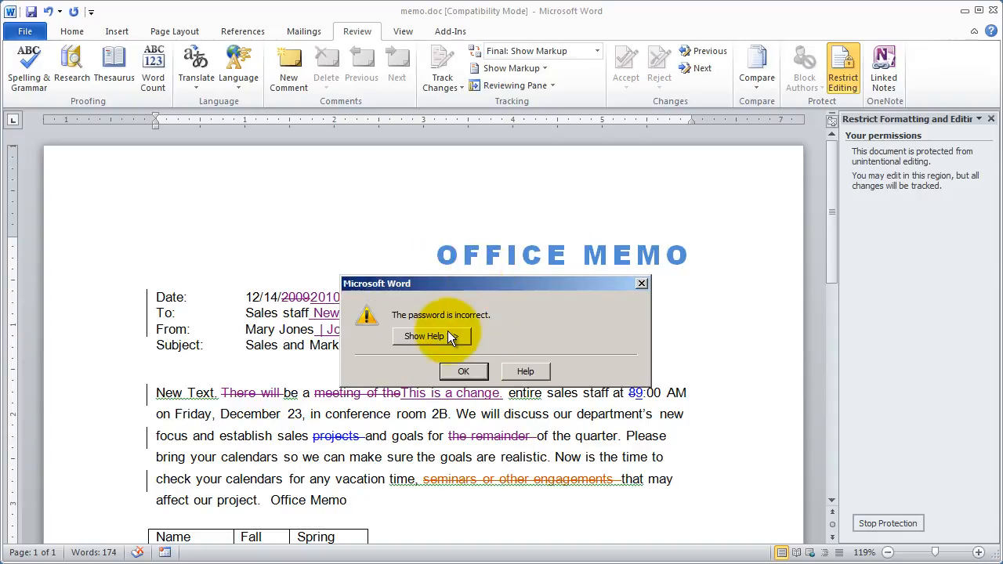
left_click(462, 370)
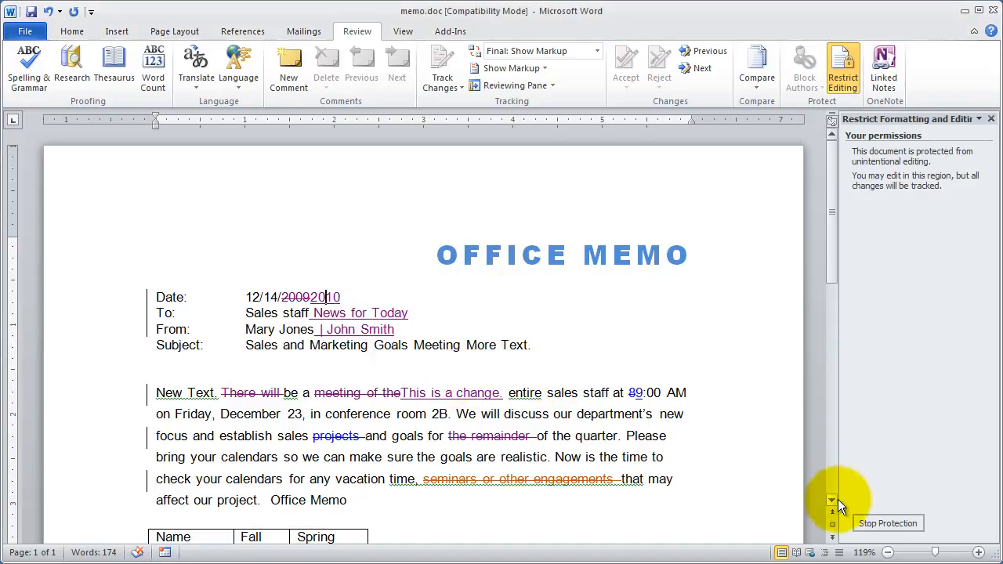
Stop the document protection by entering the protection password.
left_click(885, 523)
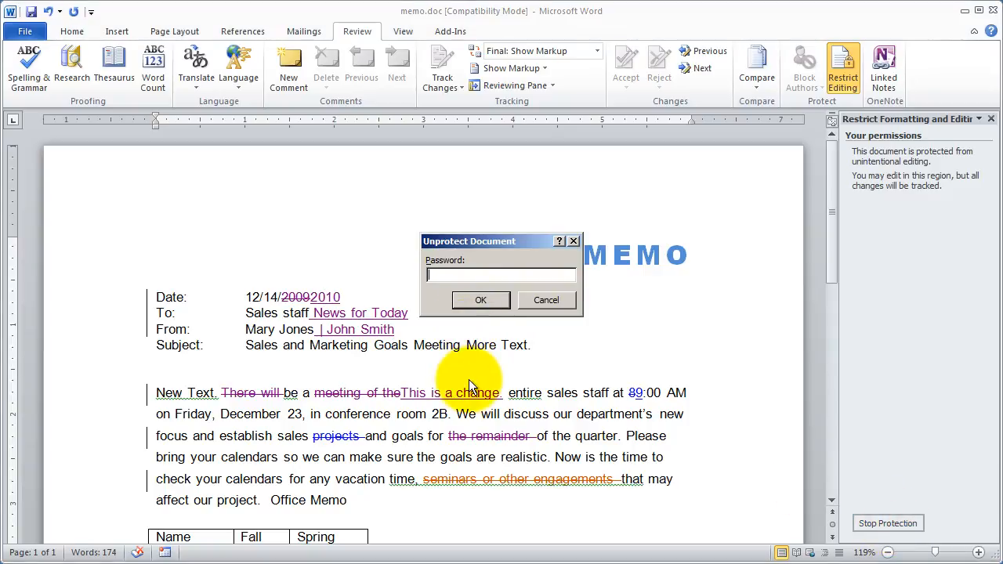
type("123456")
key("Return")
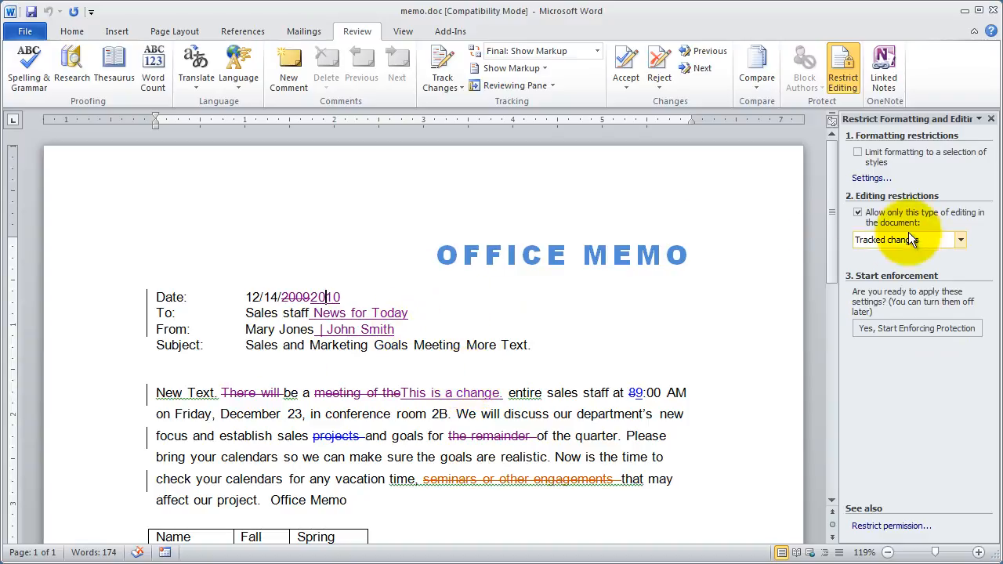
Clear the restriction that allows only one type of editing, and make sure Track Changes is off.
left_click(857, 212)
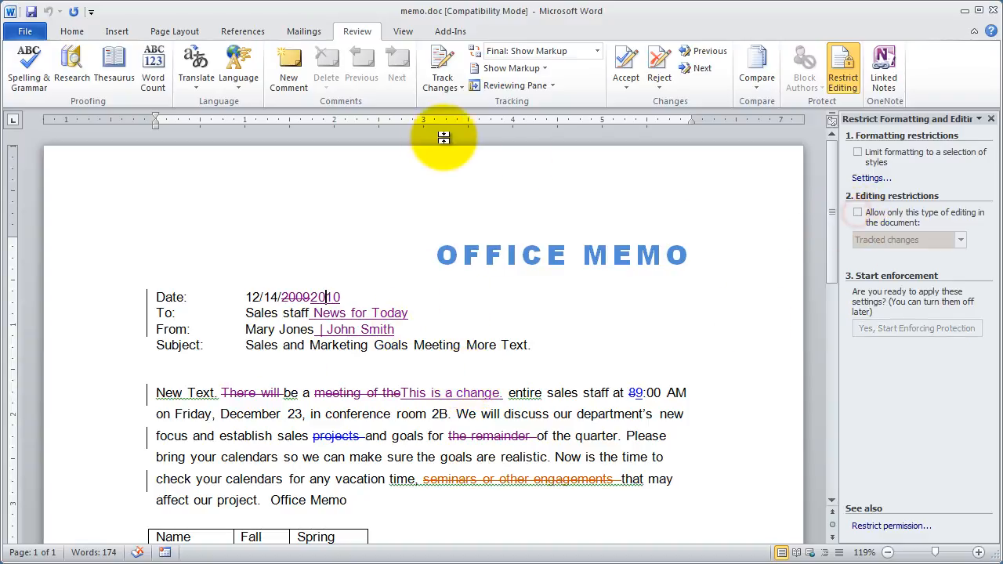
left_click(444, 63)
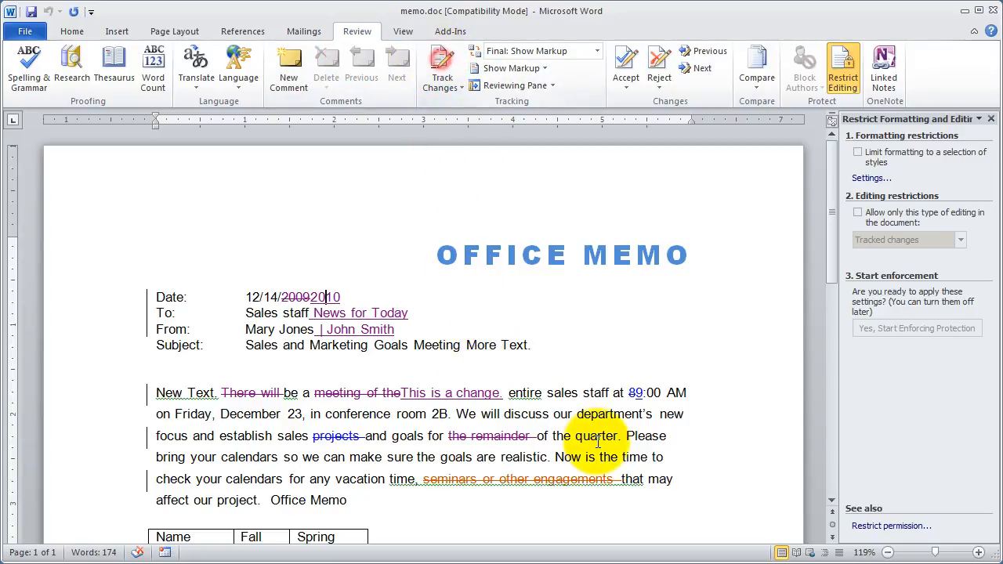
Delete the text from "Please bring your calendars" through "realis" in the body paragraph, and undo the deletion.
left_click_drag(560, 378, 644, 397)
left_click(644, 397)
left_click_drag(625, 435, 553, 452)
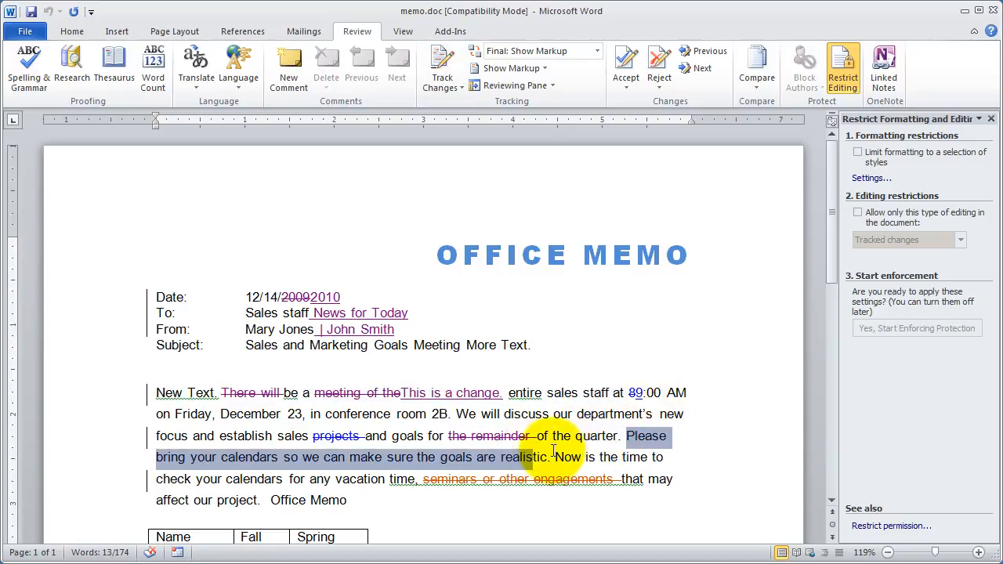
key("Delete")
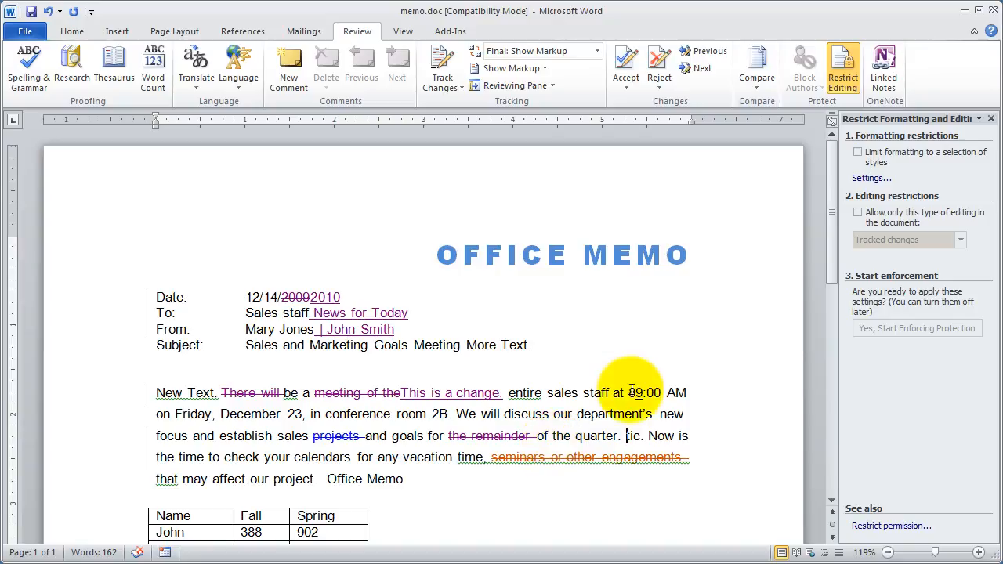
key("ctrl+z")
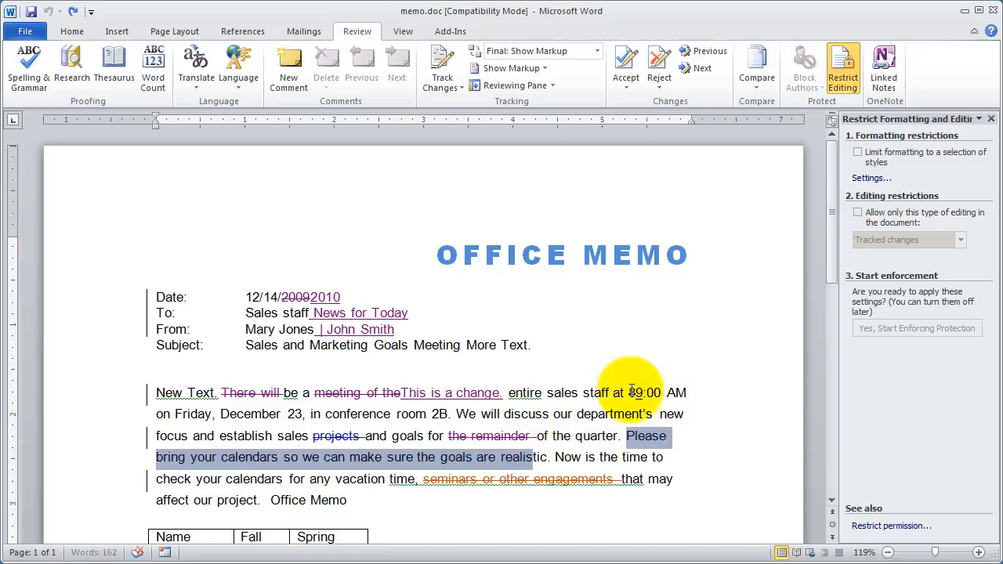
left_click(576, 436)
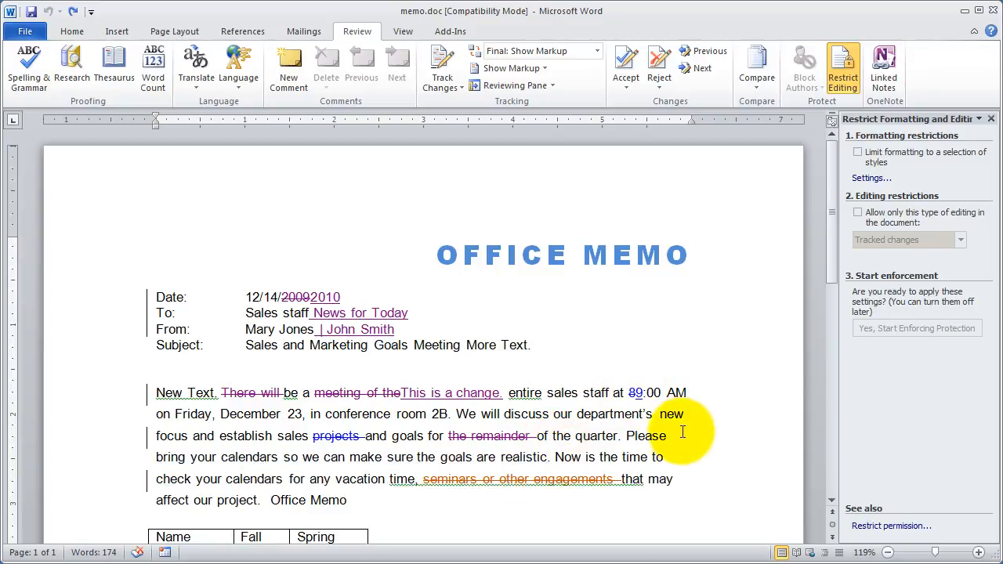
Insert the filler text "fdsafsdadf" inside the word "of" before "the quarter" in the body paragraph.
left_click(543, 436)
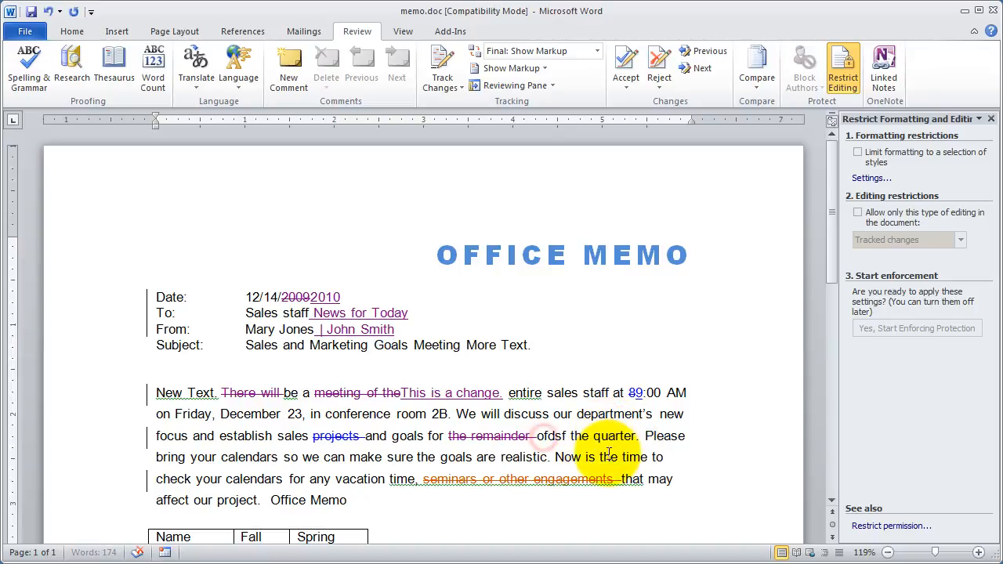
type("fdsafsdadf")
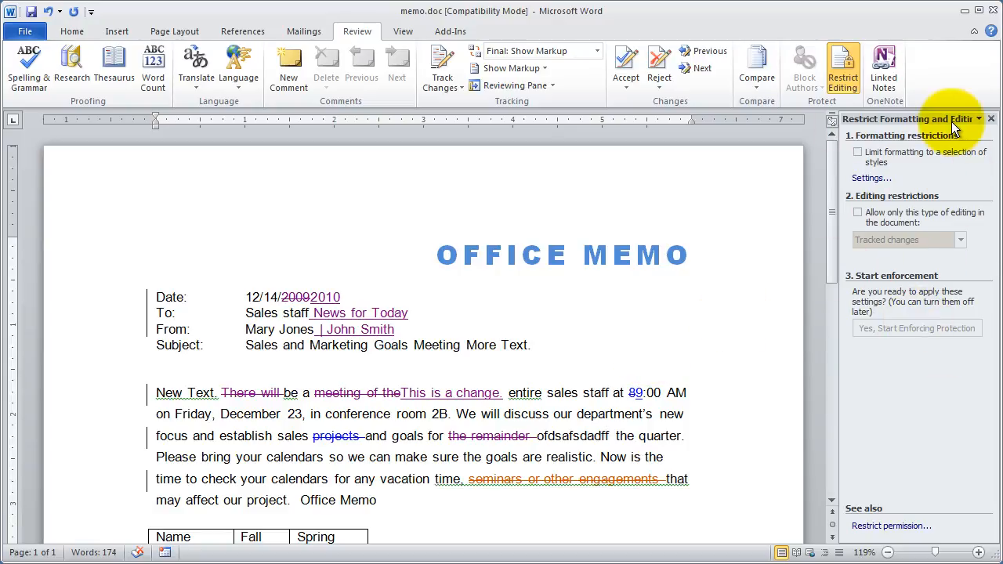
Enable the editing restriction again with Tracked changes as the only allowed type.
left_click(856, 212)
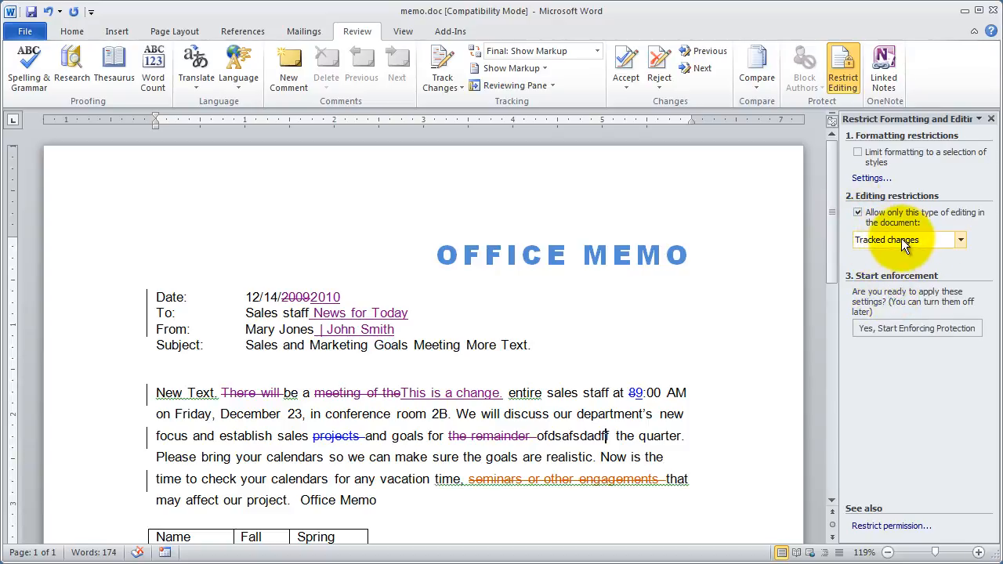
Restrict editing of the memo to Comments only and start enforcing the protection with a password.
left_click(901, 240)
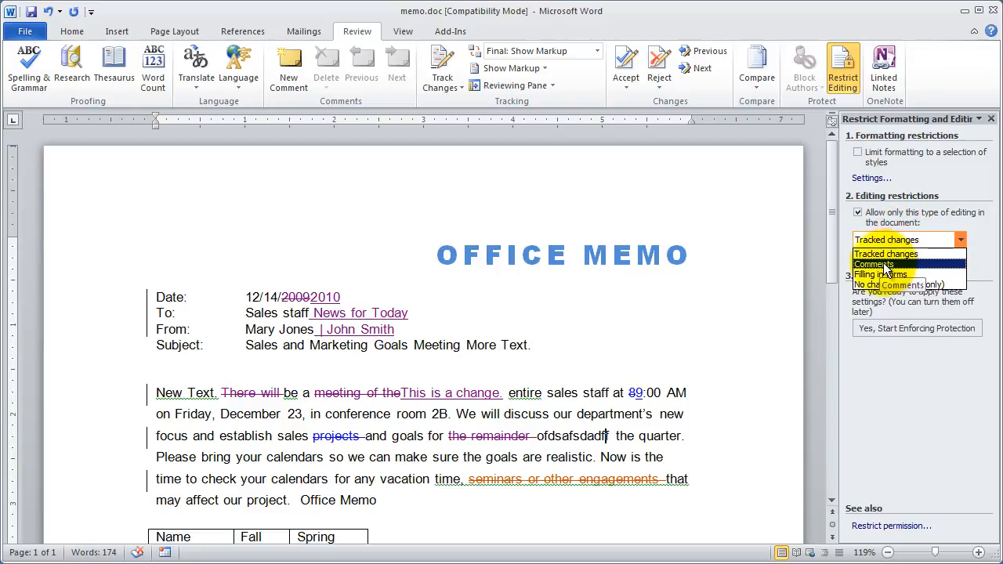
left_click(883, 265)
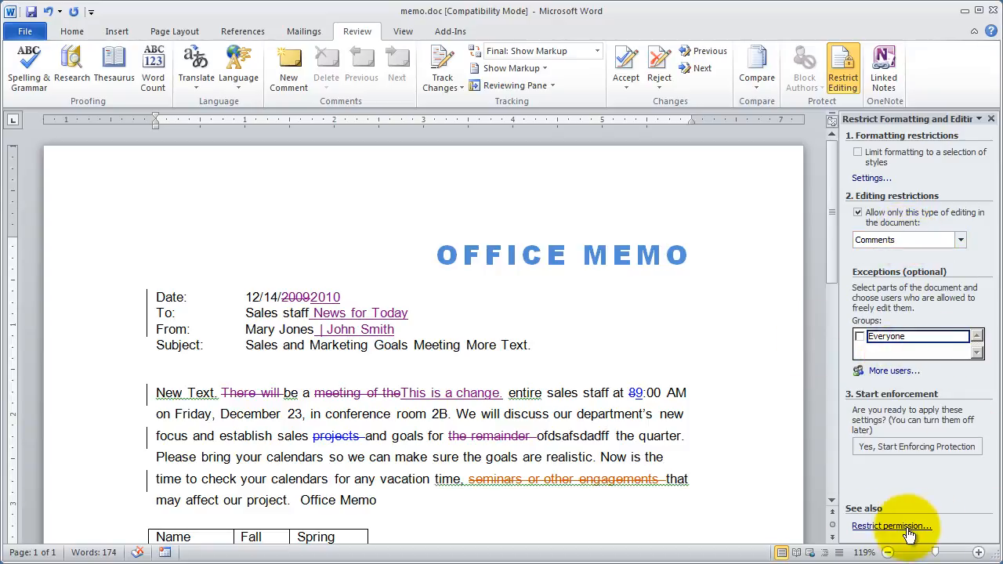
left_click(927, 447)
left_click(496, 261)
type("******")
key("Tab")
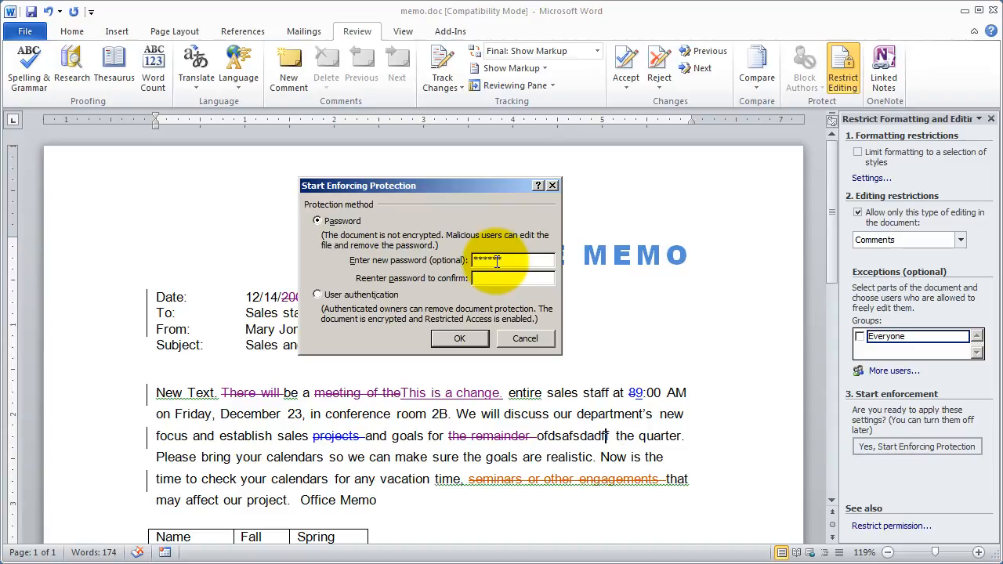
key("Return")
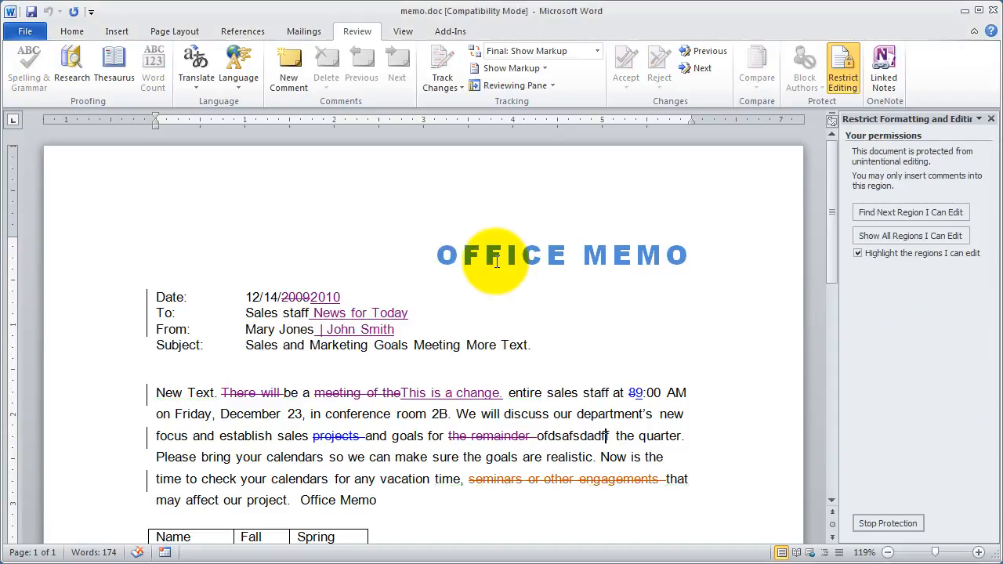
Try to delete part of the OFFICE MEMO title, and select text from the date line into the body paragraph.
left_click_drag(543, 253, 399, 257)
key("Delete")
left_click_drag(448, 435, 231, 296)
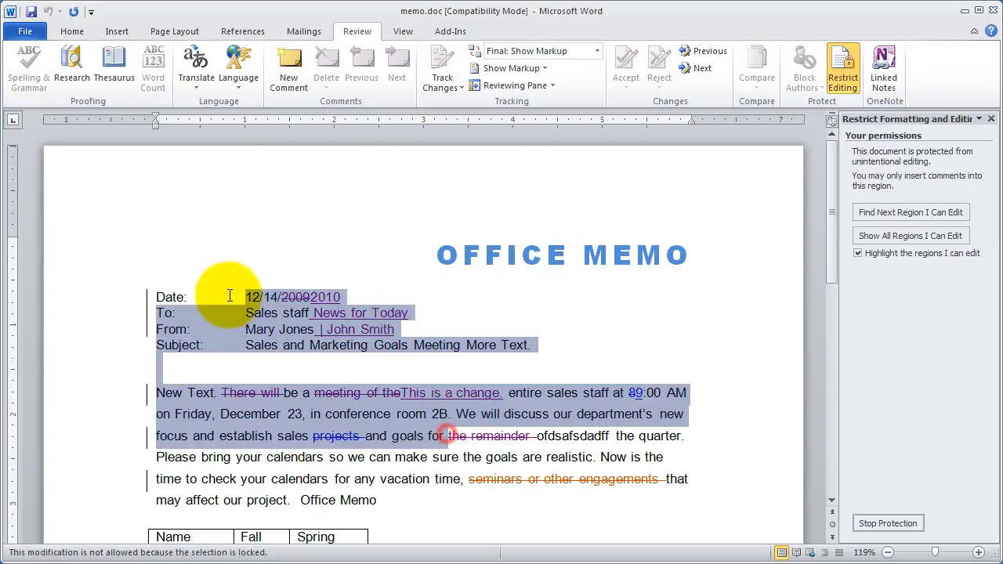
left_click(582, 411)
Try the font and paragraph formatting commands on the protected memo.
left_click(65, 32)
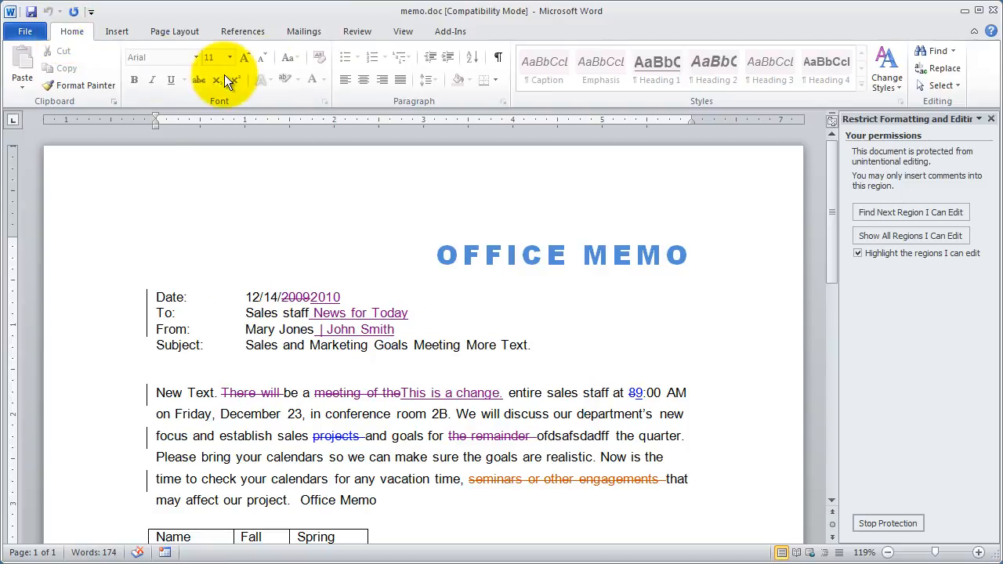
left_click(275, 81)
left_click(235, 79)
left_click(249, 48)
left_click(267, 76)
left_click(314, 80)
left_click(364, 72)
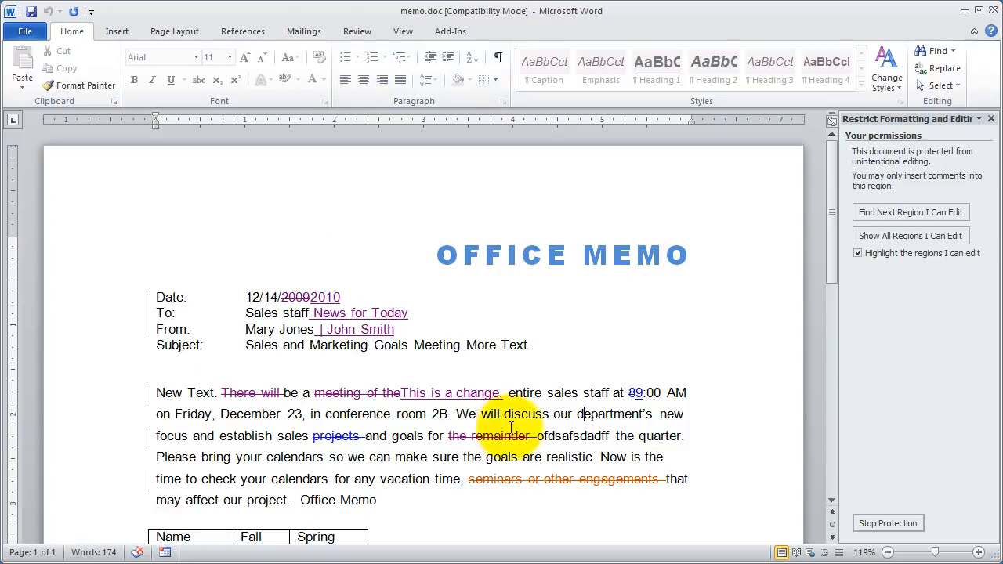
Add the comment "fsadfdasfd" to the text "conference room 2B. We" in the body paragraph.
left_click_drag(480, 416, 345, 415)
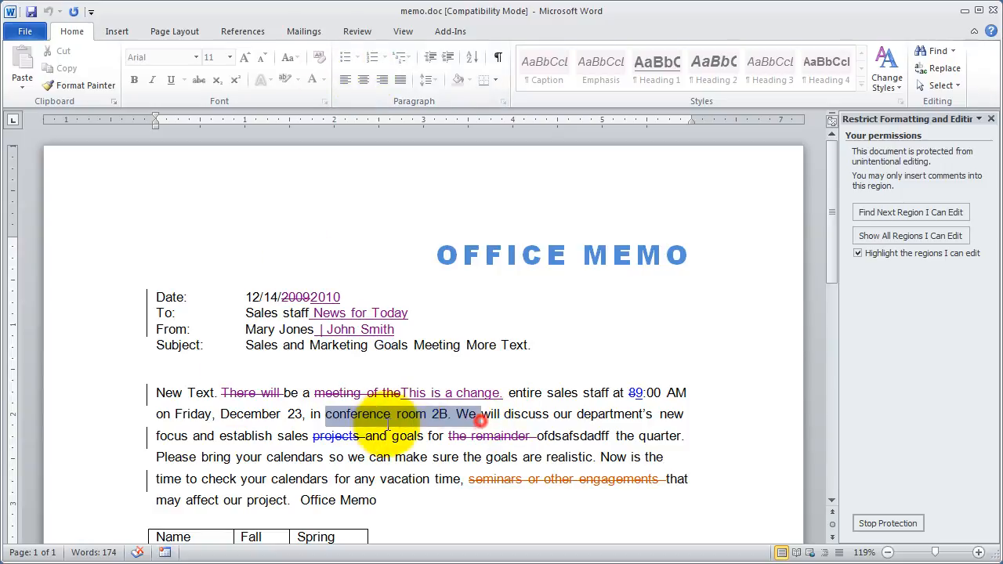
left_click(354, 30)
left_click(290, 68)
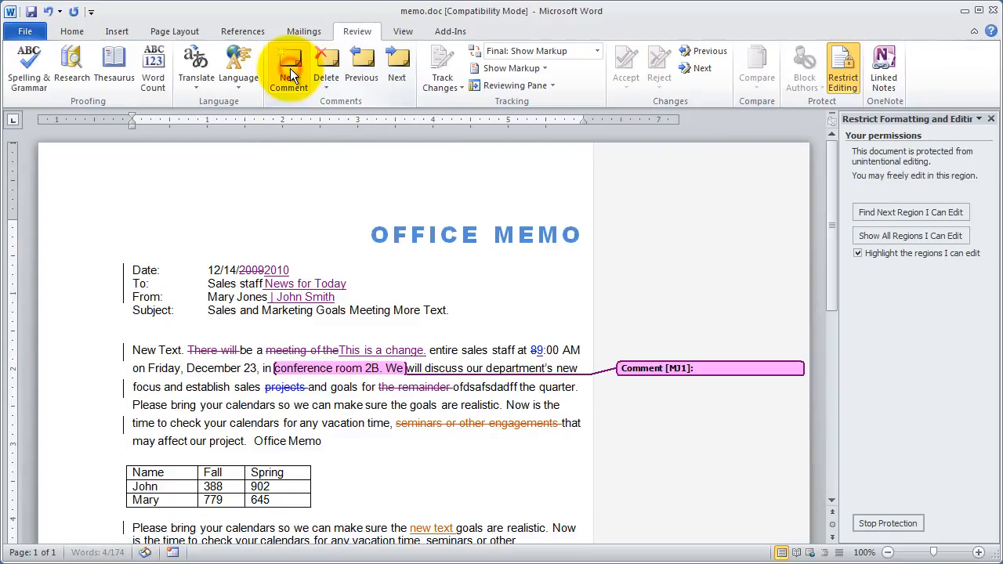
type("fsadfdasfd")
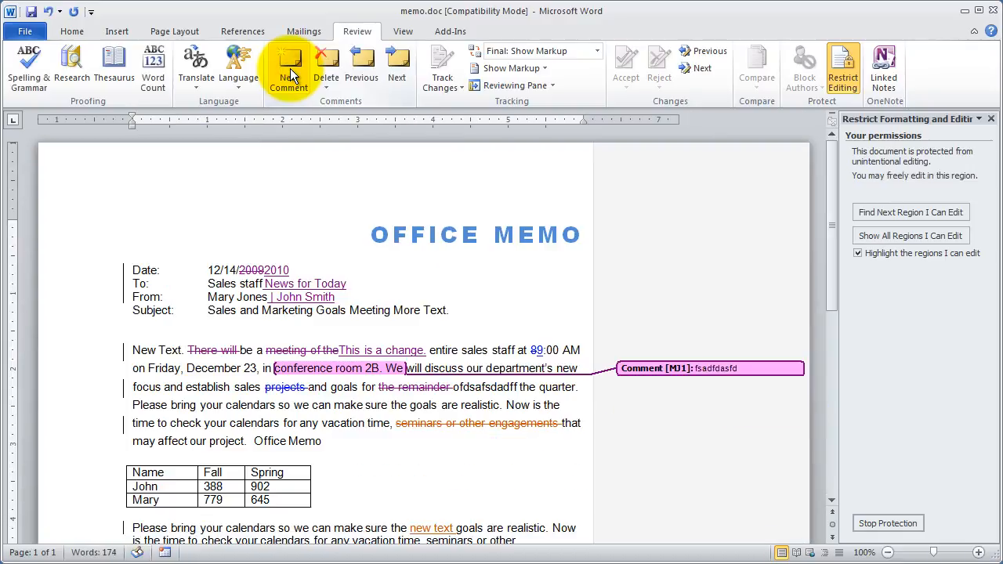
left_click(449, 255)
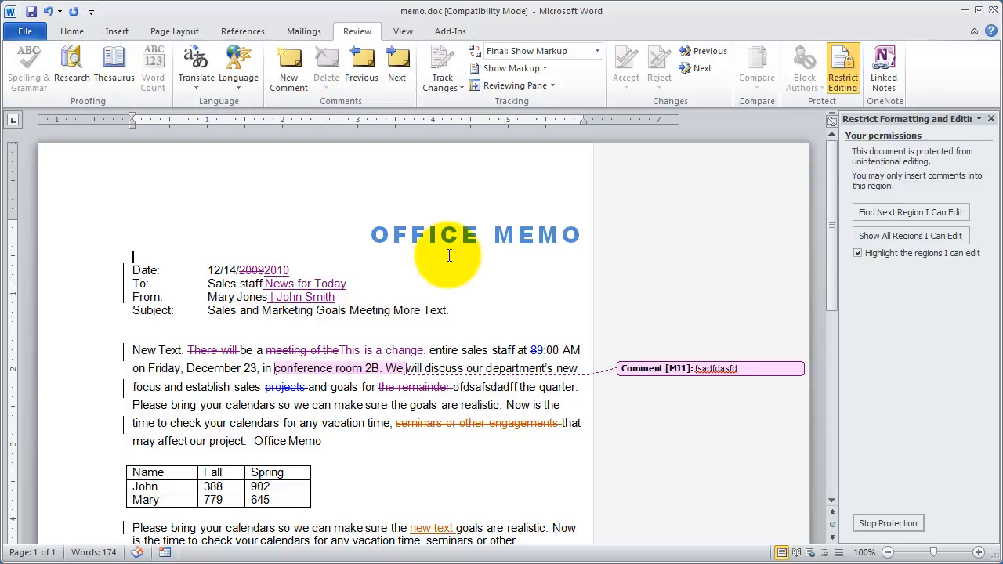
Check the document's permissions information, and stop the memo's protection by entering the protection password.
left_click(26, 32)
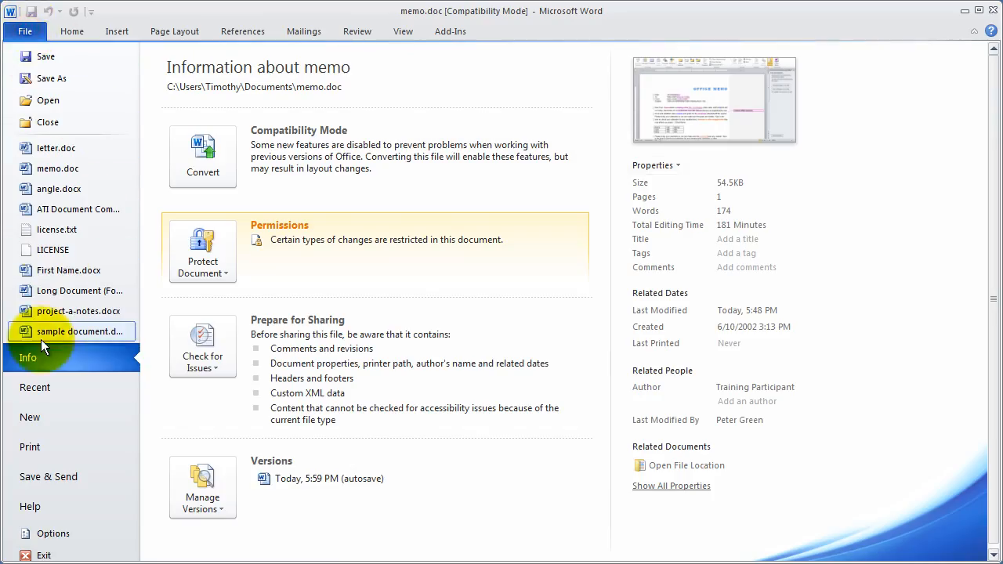
left_click(23, 30)
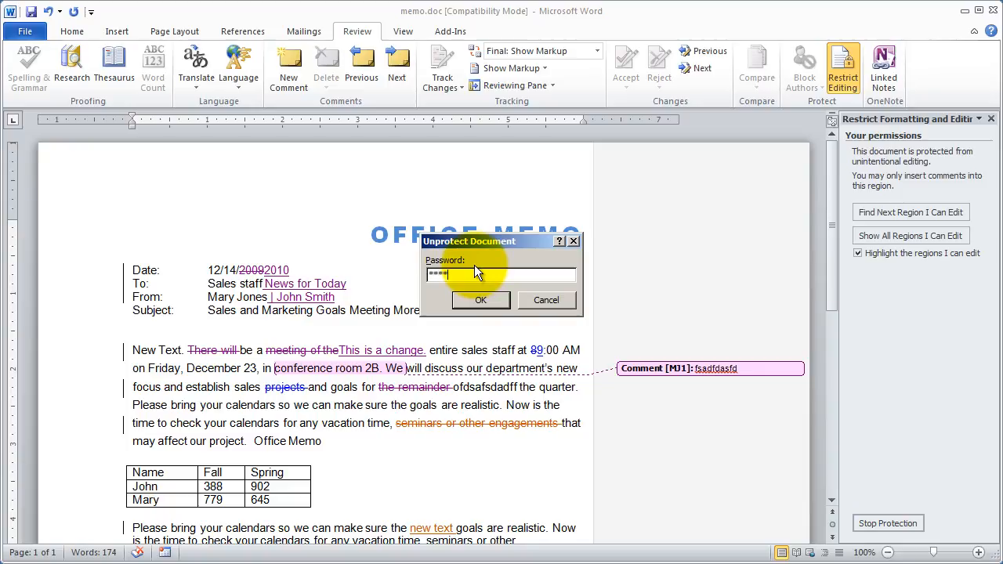
key("Return")
Change the allowed editing type to No changes (Read only) and enforce it with a password entered and confirmed.
left_click(904, 239)
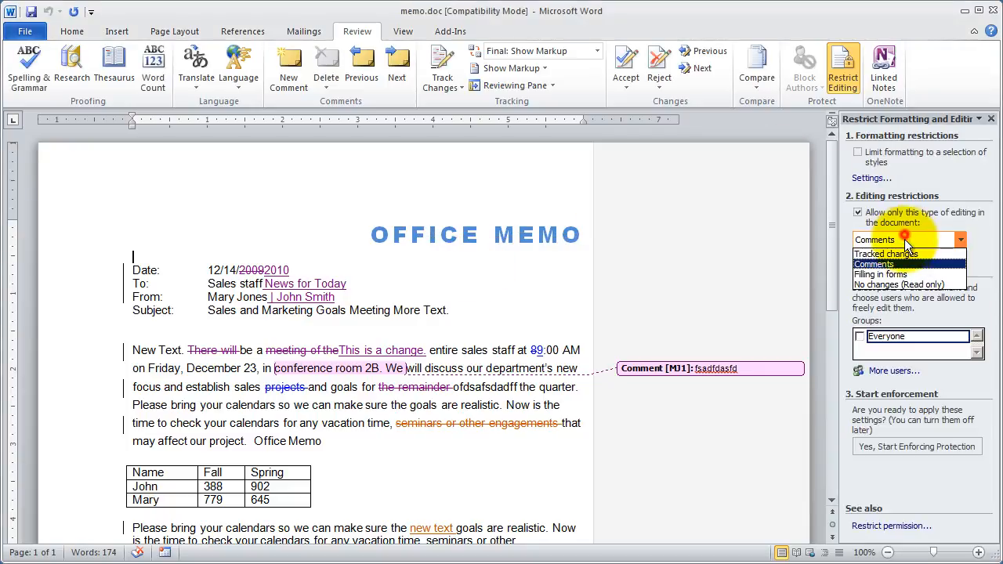
left_click(924, 287)
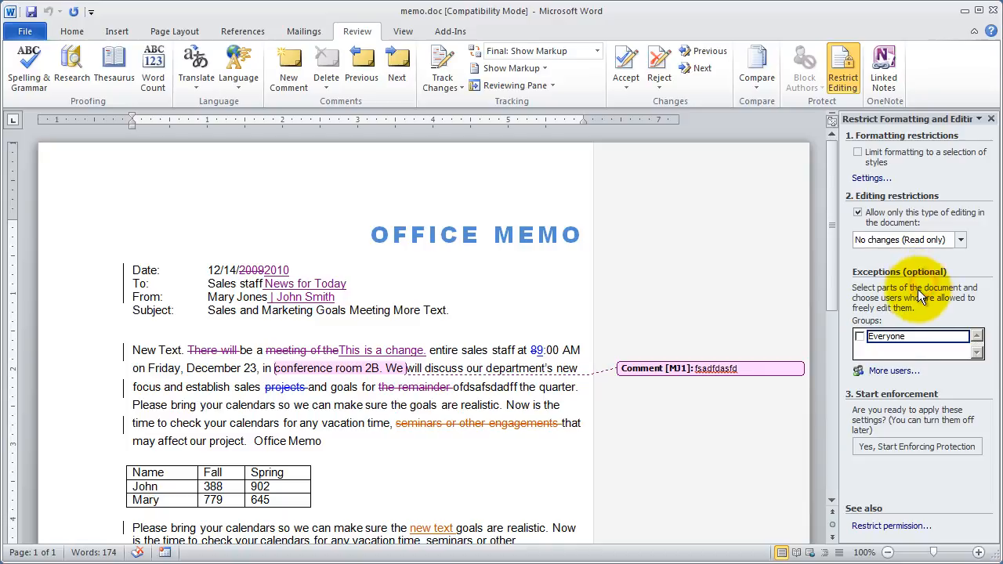
left_click(876, 445)
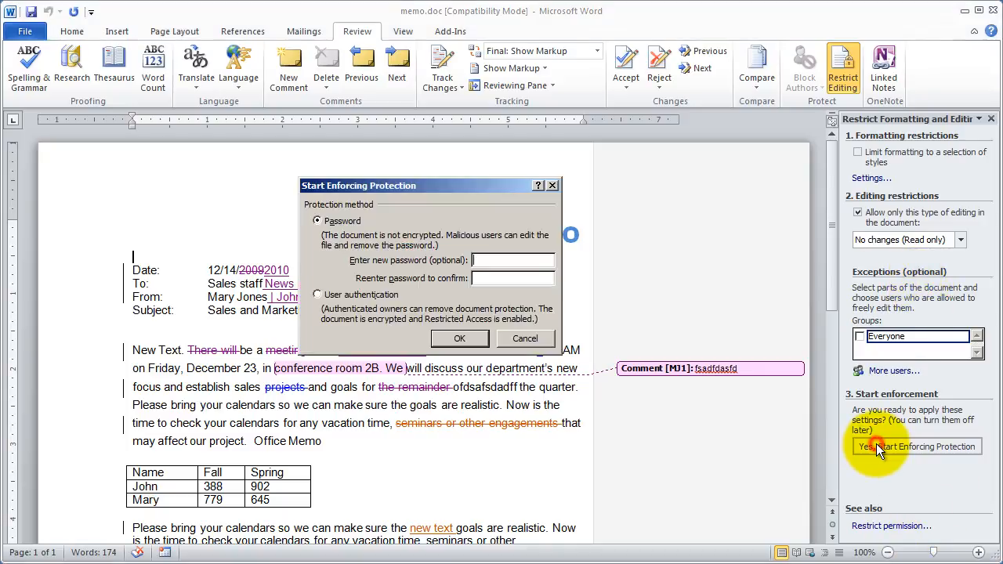
type("123456")
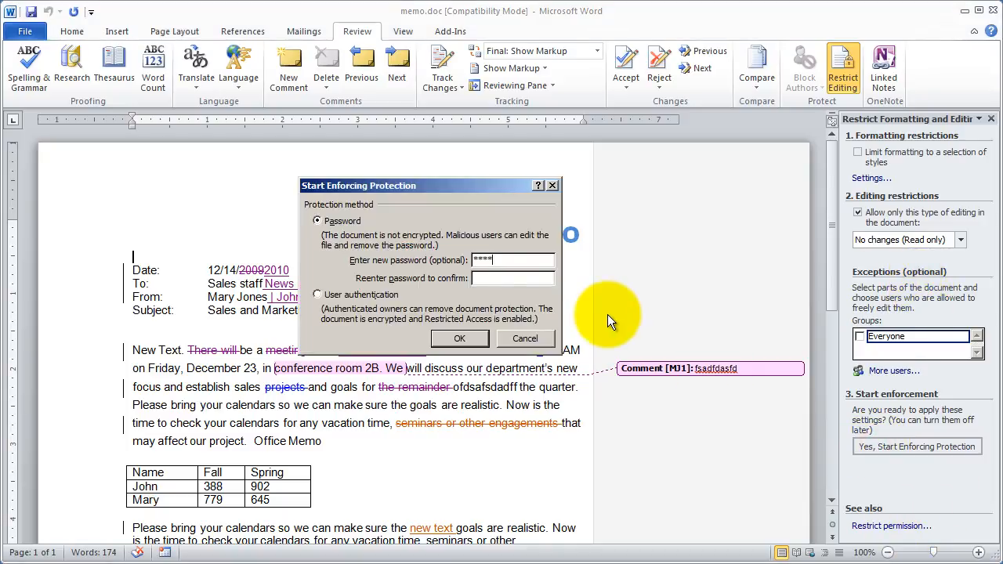
key("Tab")
type("123456")
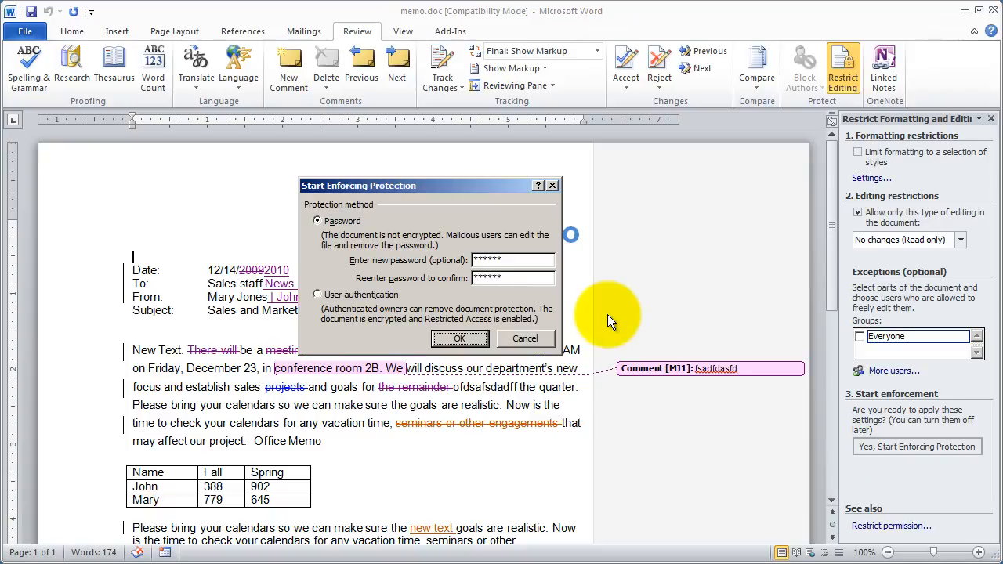
key("Return")
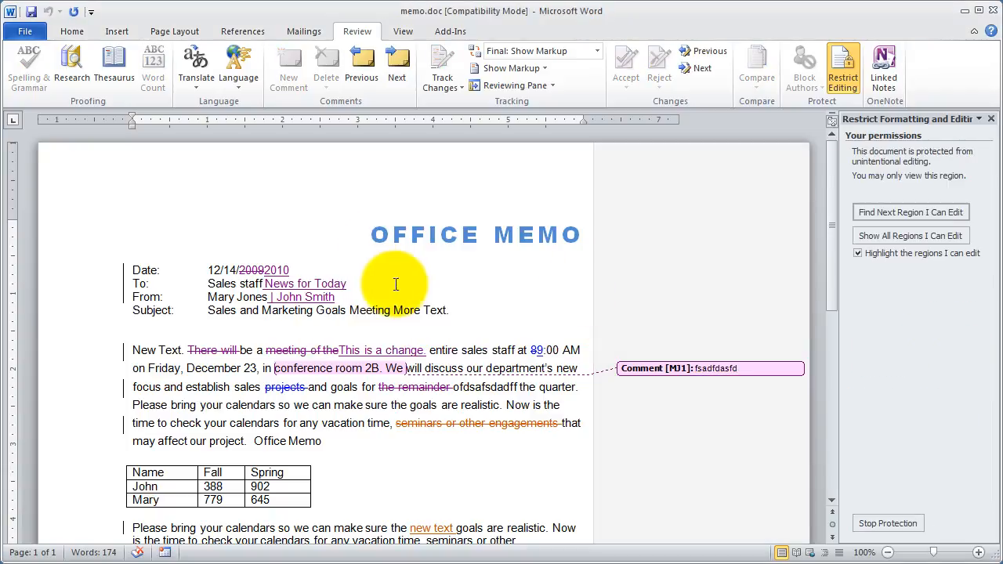
Try to add a comment to the word "OFFICE" in the title, and check which formatting and reference commands are available.
left_click_drag(480, 234, 373, 235)
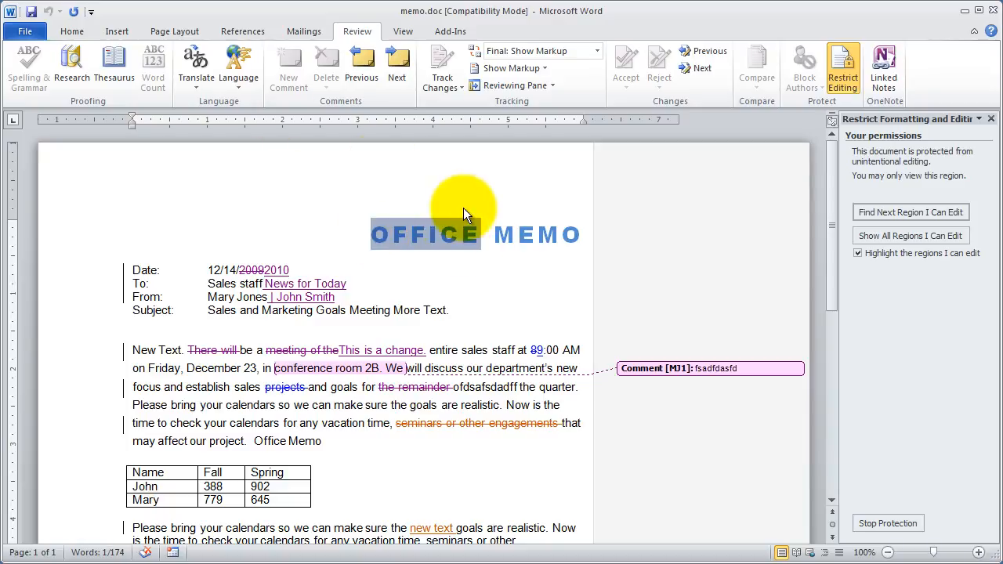
left_click(287, 65)
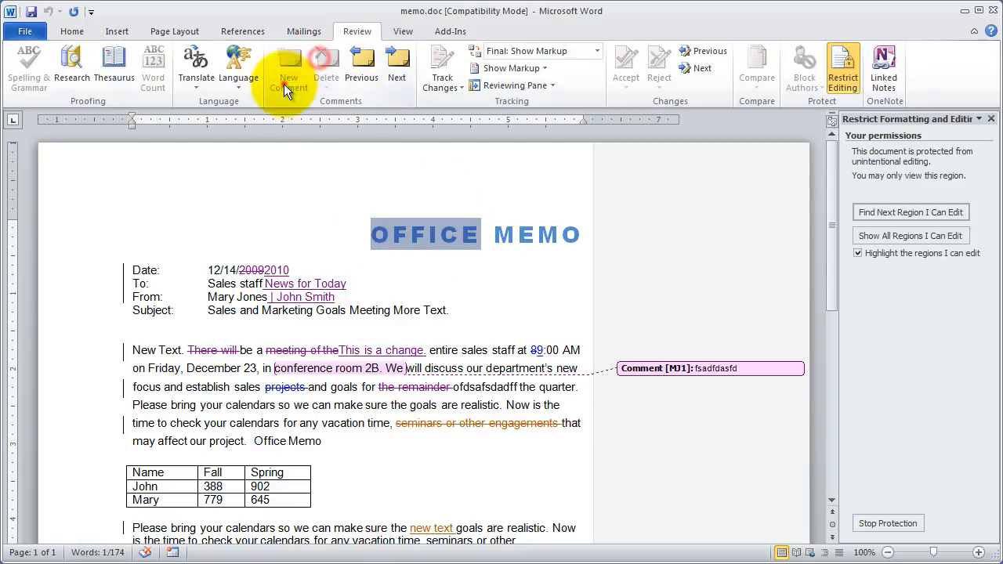
left_click(69, 31)
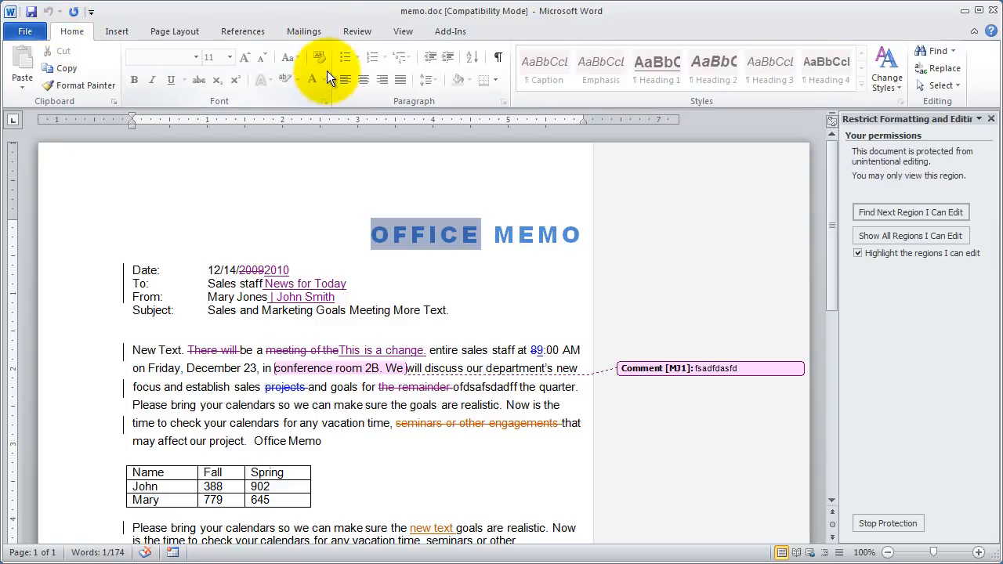
left_click(242, 32)
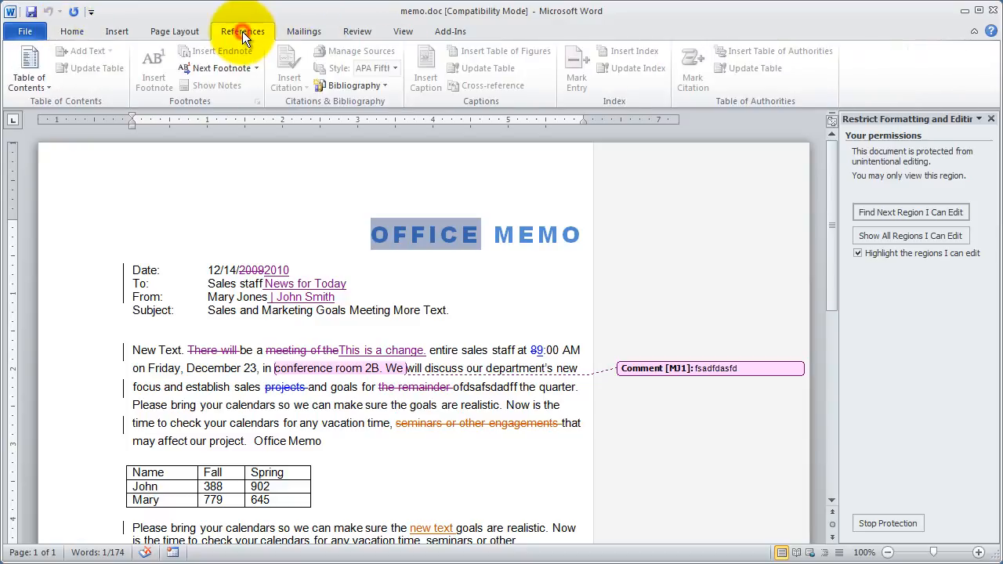
Check whether Track Changes can be turned on, and try to delete the word "OFFICE" from the title.
left_click(345, 32)
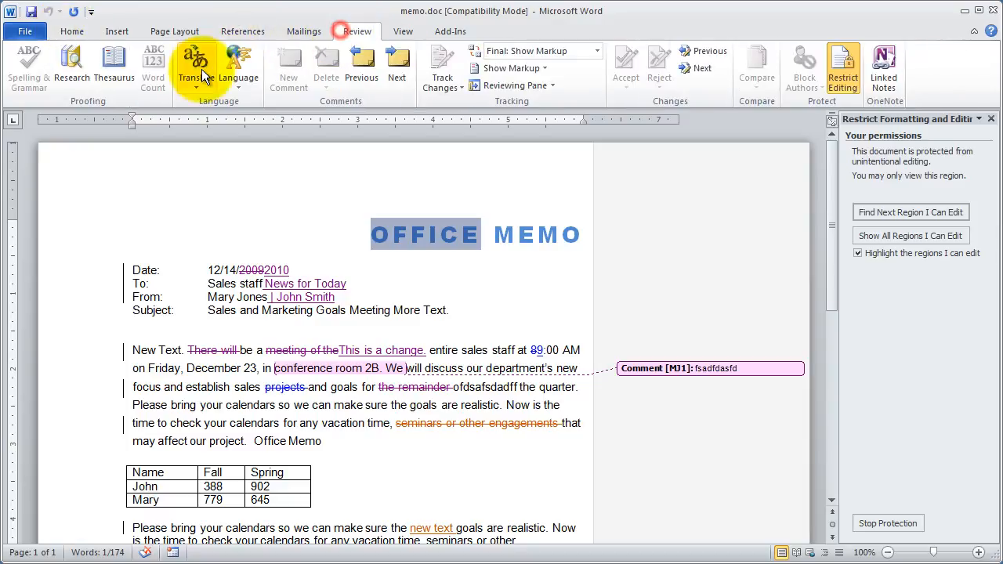
left_click(442, 83)
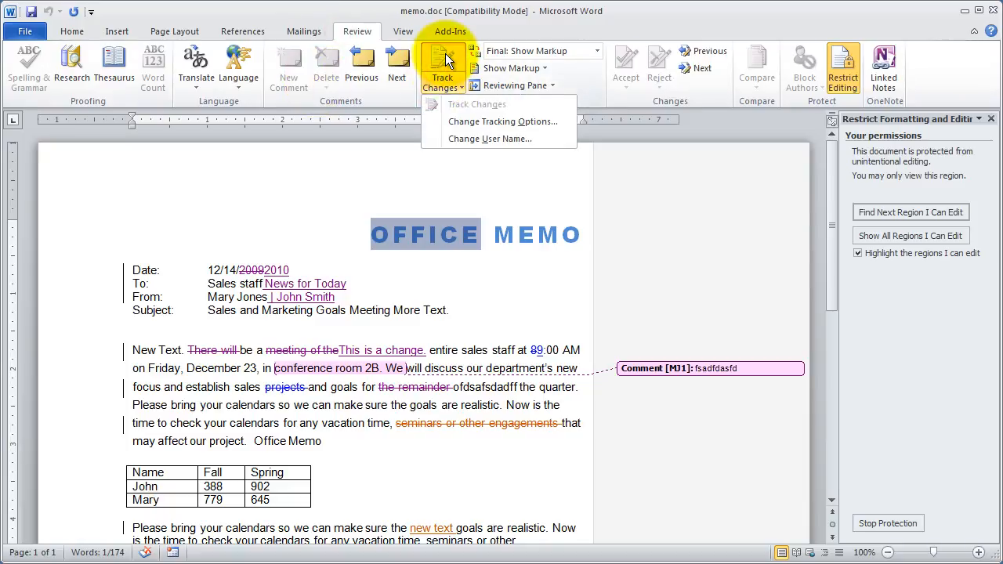
left_click(474, 237)
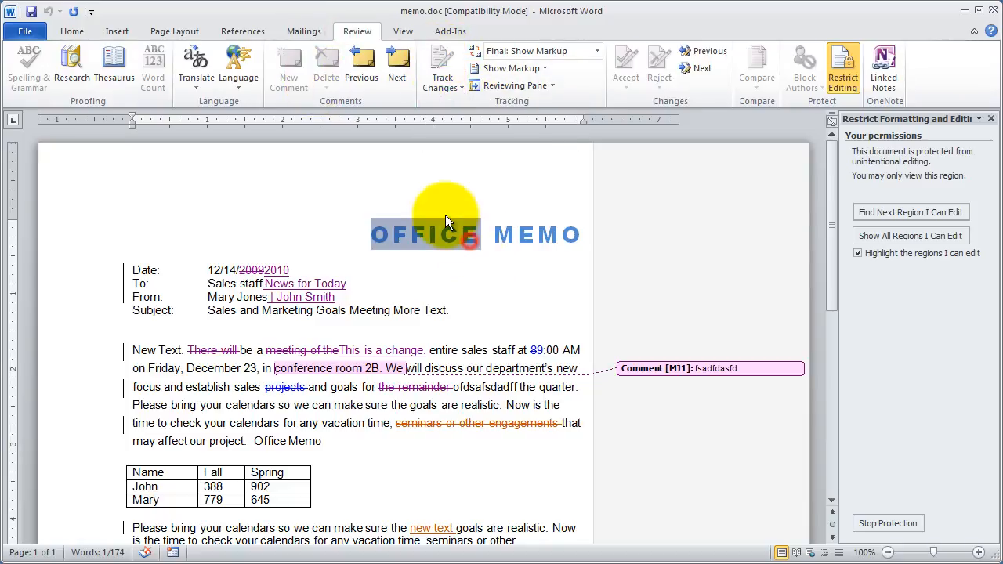
key("Delete")
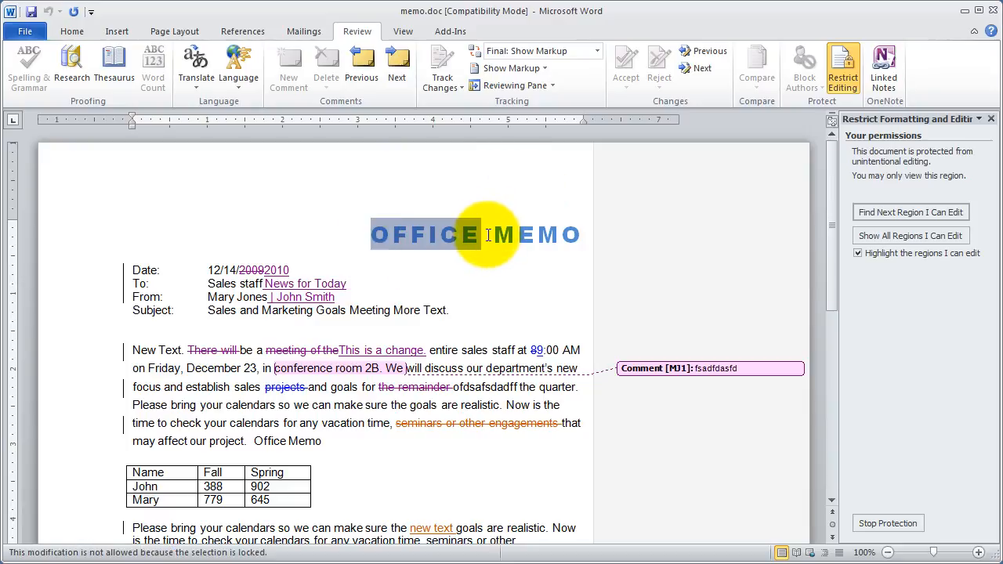
left_click(279, 310)
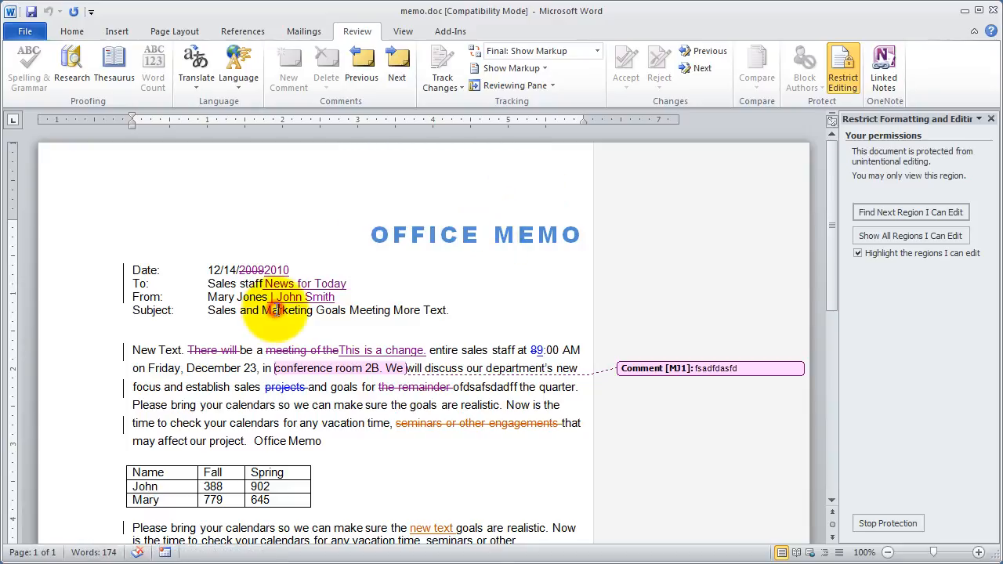
Compare the memo in the Final and Final: Show Markup review displays, leave it in Final, and show the view options.
left_click(602, 51)
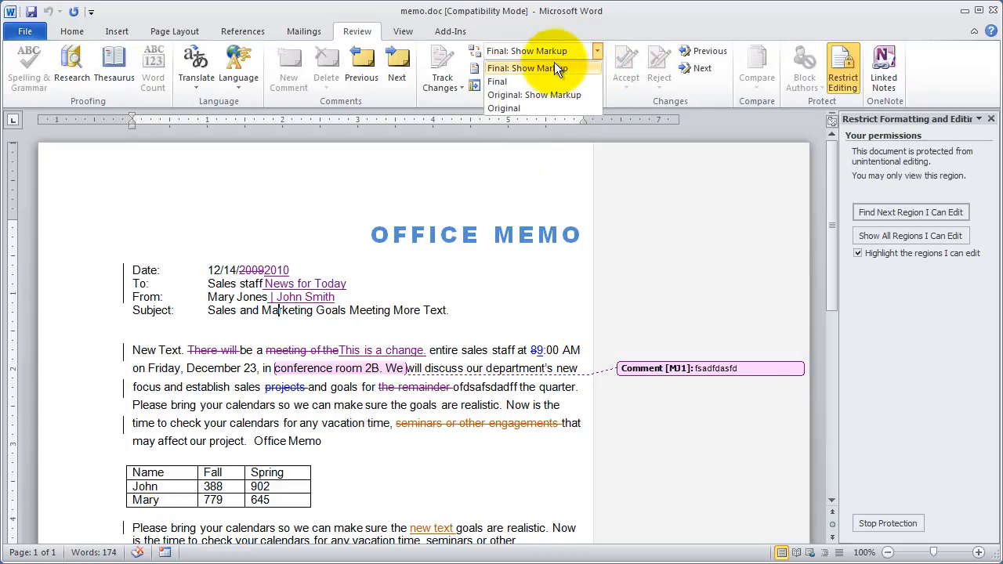
left_click(522, 81)
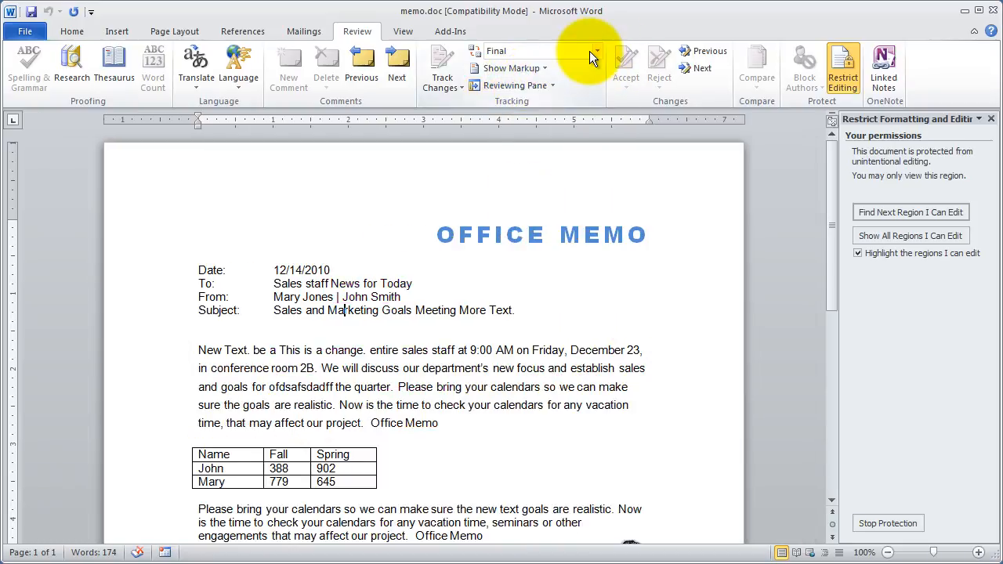
left_click(597, 51)
left_click(550, 69)
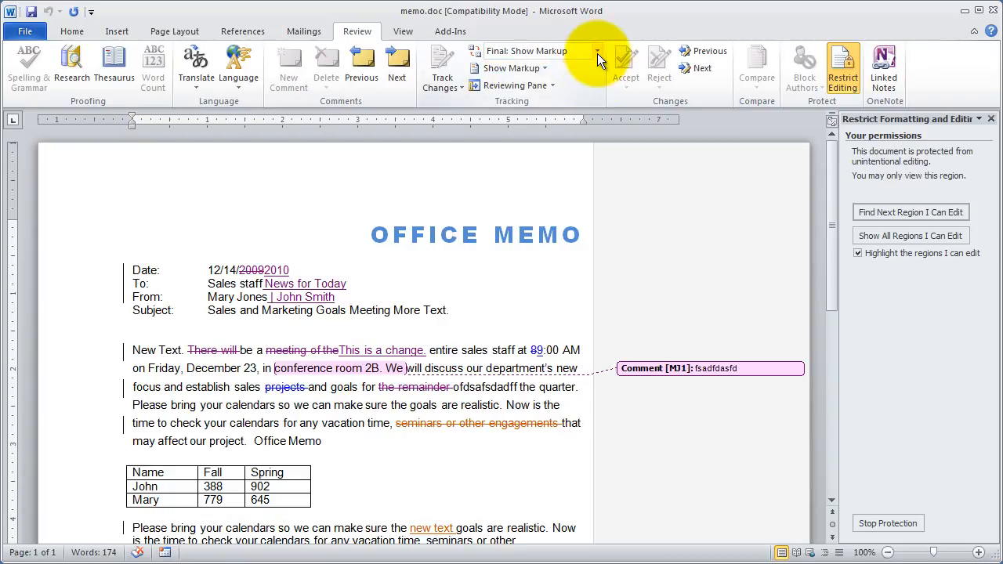
left_click(597, 53)
left_click(538, 81)
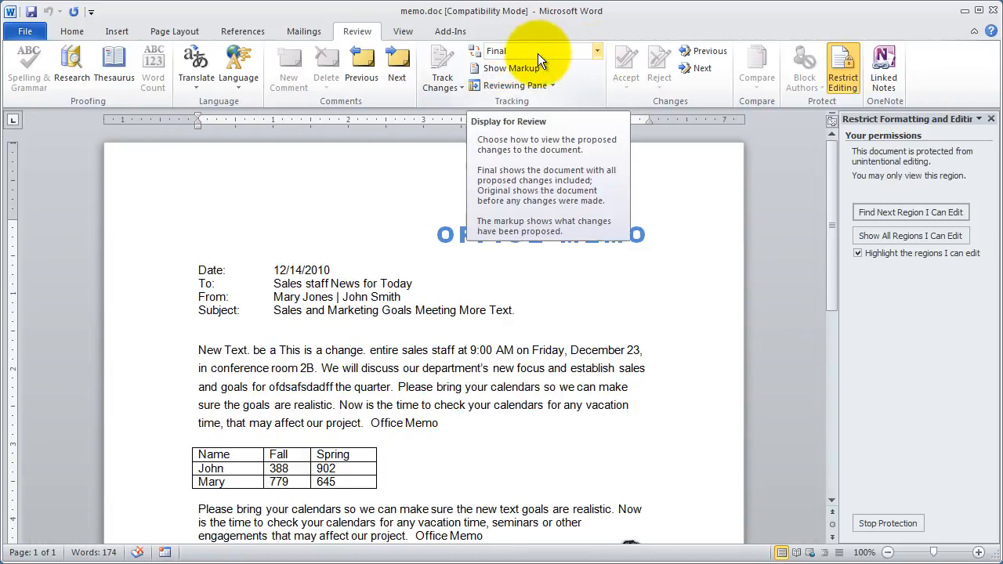
left_click(404, 32)
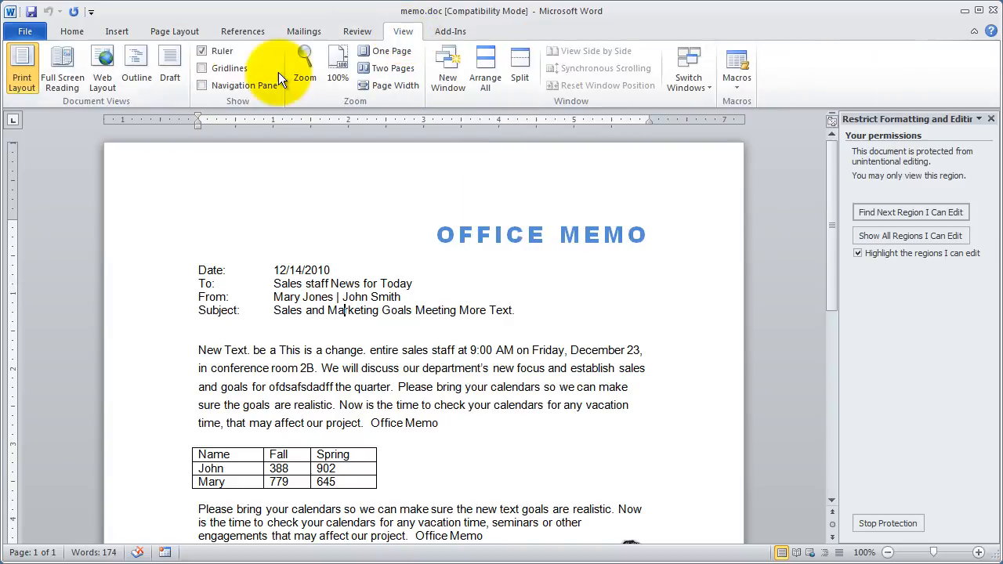